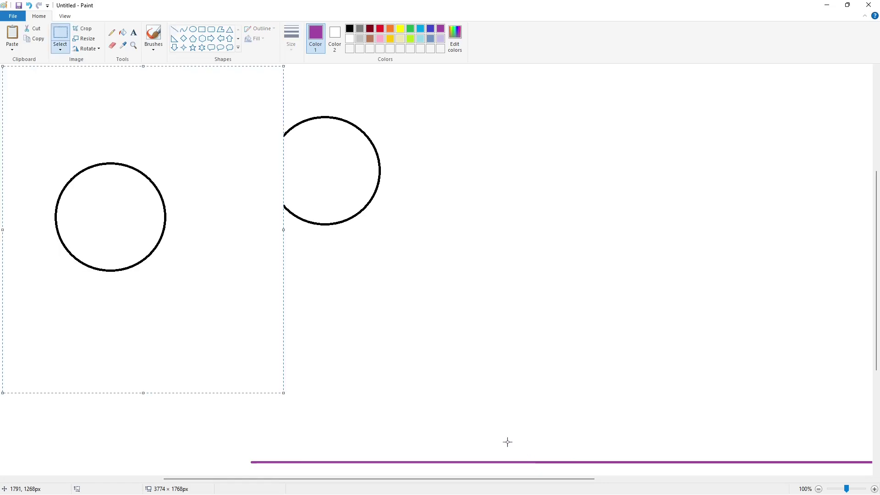
Place the copied circle directly below the existing one so that it rests on the purple baseline
drag(121, 170, 336, 168)
key(Down)
key(Down)
key(Down)
key(Down)
key(Down)
key(Down)
key(Down)
key(Down)
key(Down)
key(Down)
key(Down)
key(Down)
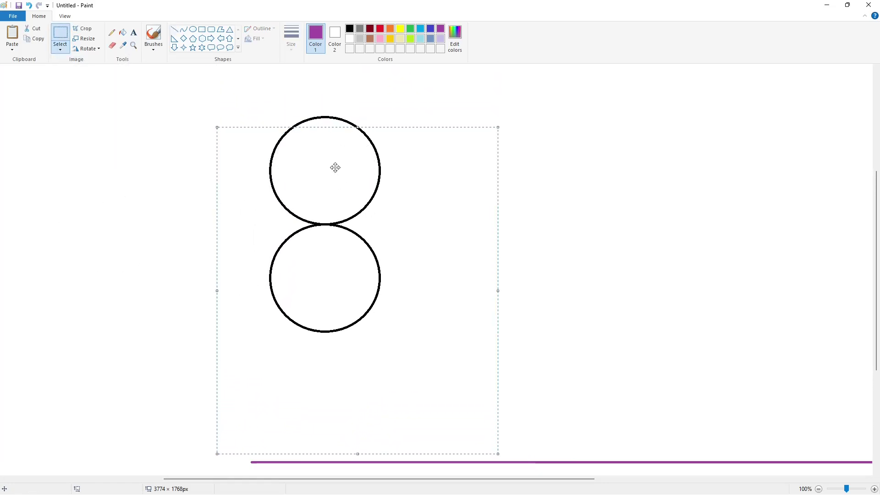
key(Down)
key(Down)
key(Down)
key(Down)
key(Down)
key(Down)
key(Down)
key(Down)
key(Down)
key(Down)
key(Down)
key(Down)
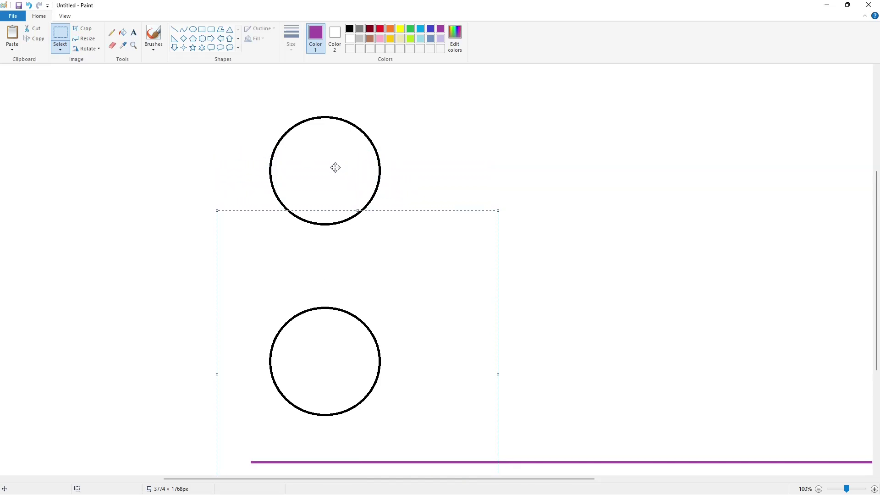
key(Down)
key(Down)
key(Down)
key(Down)
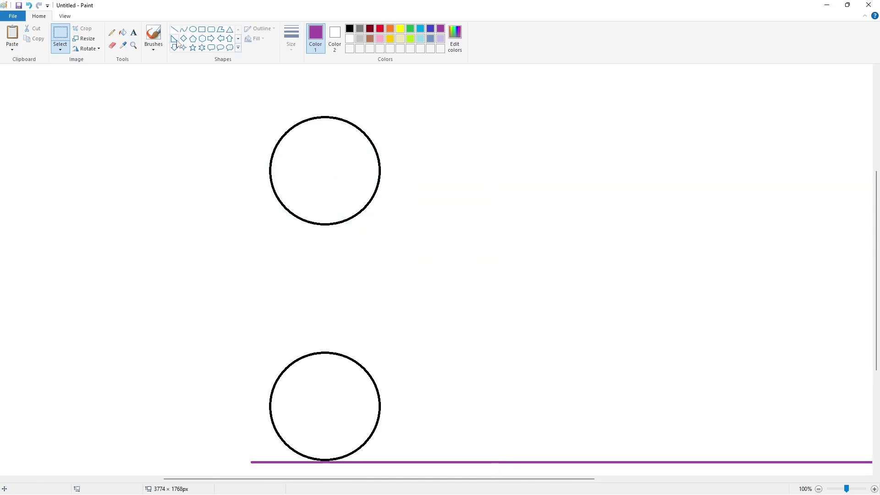
Draw two black vertical lines joining the left and right sides of the two stacked circles
click(175, 29)
click(350, 28)
drag(270, 170, 270, 408)
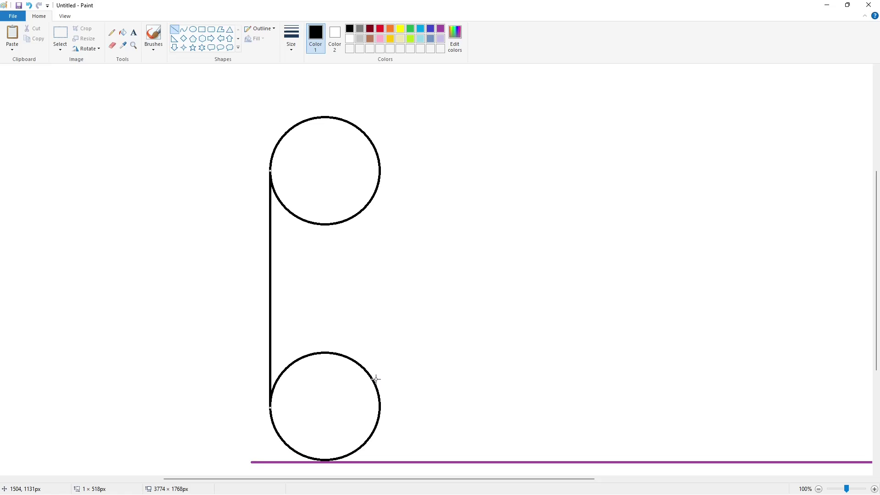
drag(375, 170, 377, 405)
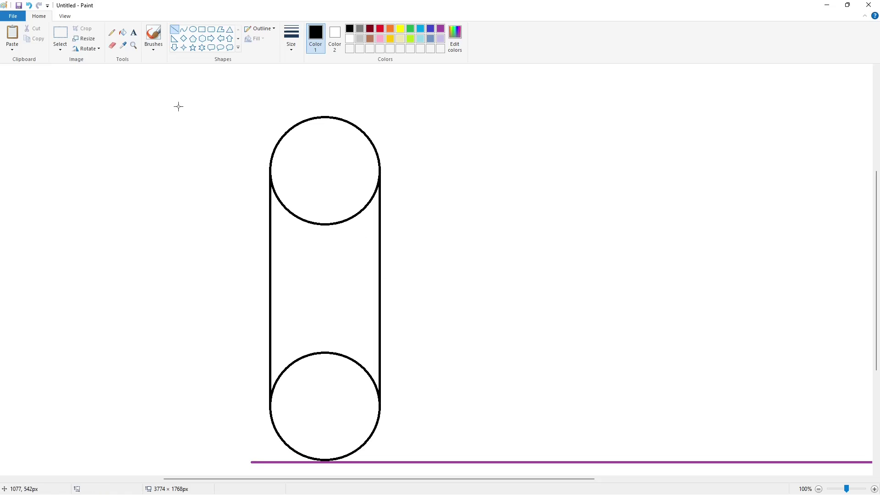
Fill the interior of the vertical stem, including its rounded ends, with black
click(123, 32)
click(324, 333)
click(325, 405)
scroll(595, 437, down, 4)
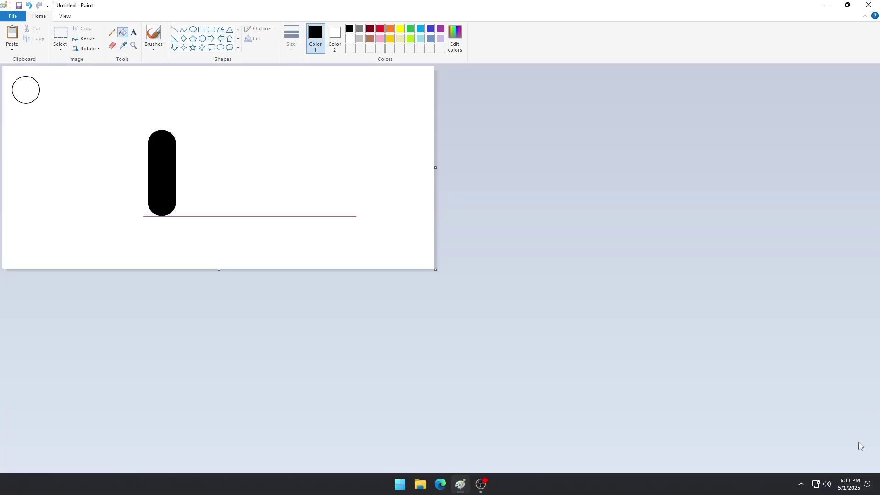
Paste two circle copies to the right of the black stem, one near its upper end and one on the baseline
scroll(639, 397, up, 2)
key(ctrl+v)
drag(57, 126, 415, 204)
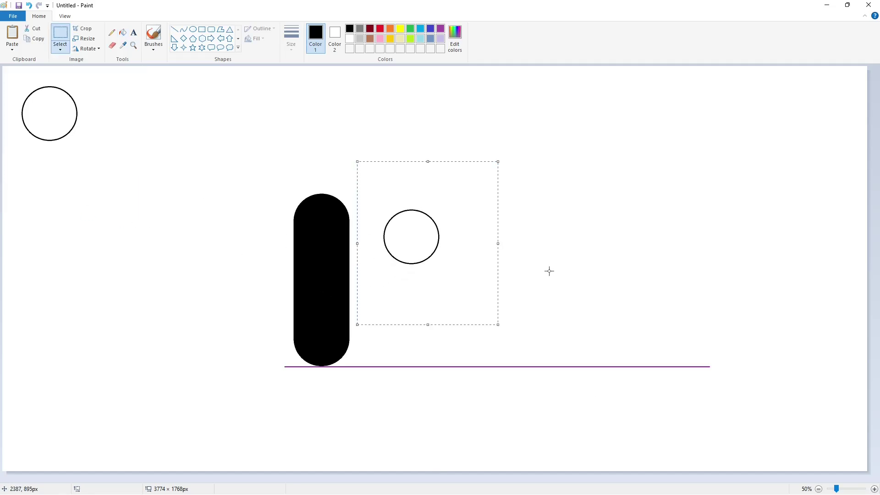
click(492, 311)
key(ctrl+v)
drag(57, 142, 411, 340)
Draw a black diagonal line about 233 × 237 px, move it above the letter and select it for copying
click(174, 29)
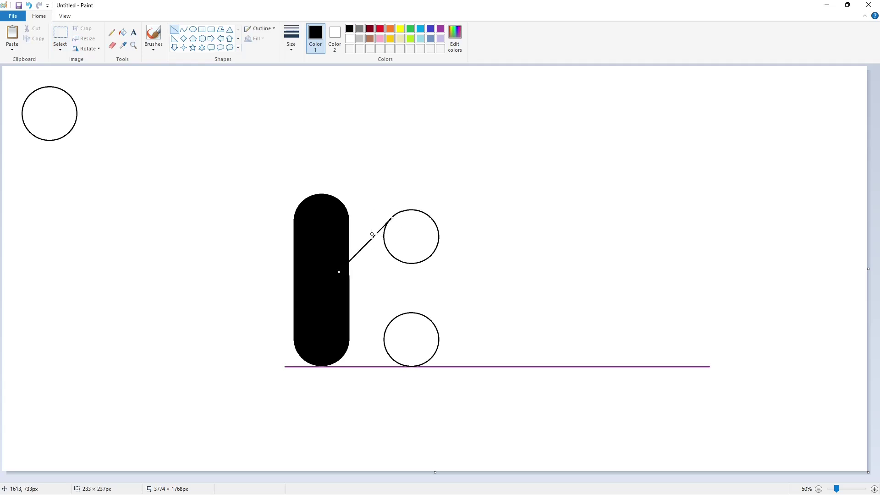
drag(372, 234, 416, 119)
click(60, 35)
mouse_move(464, 78)
mouse_down()
mouse_move(381, 163)
mouse_move(345, 171)
mouse_up()
Paste a copy of the diagonal line tangent to the upper-left side of the upper circle, running into the stem
click(874, 489)
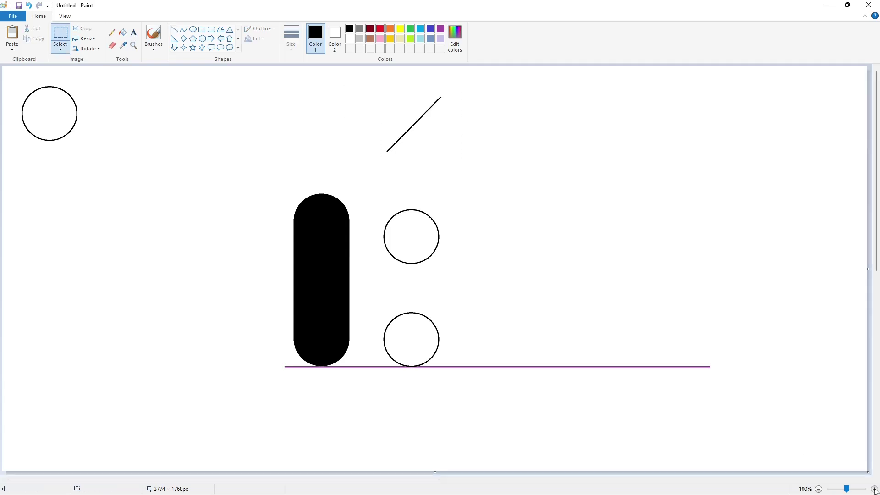
scroll(509, 403, right, 4)
scroll(509, 403, down, 2)
key(ctrl+v)
drag(203, 207, 381, 270)
key(Down)
key(Down)
key(Down)
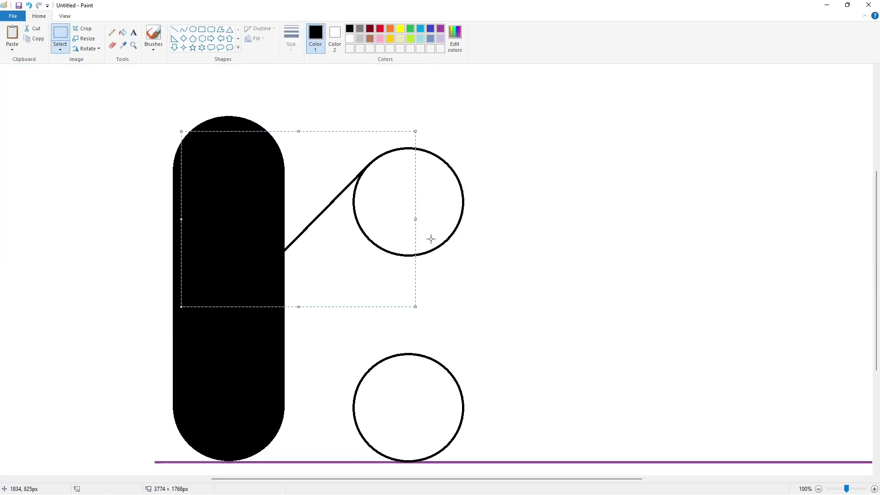
Paste another diagonal line copy tangent to the lower-right side of the upper circle
click(457, 238)
key(ctrl+v)
drag(172, 157, 426, 306)
key(Up)
key(Up)
key(Right)
key(Right)
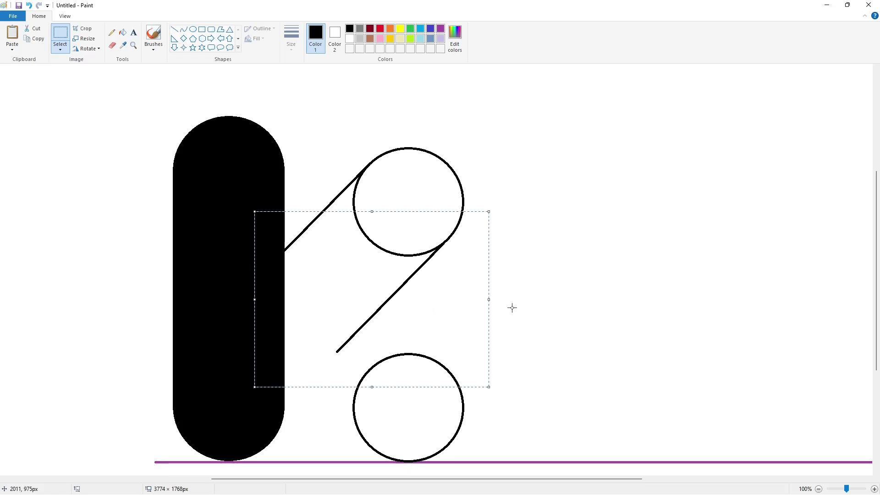
Paste a mirrored copy of the diagonal line from the stem tangent to the lower circle's lower-left side
click(512, 308)
key(ctrl+v)
click(86, 49)
click(108, 100)
drag(110, 137, 325, 373)
click(530, 388)
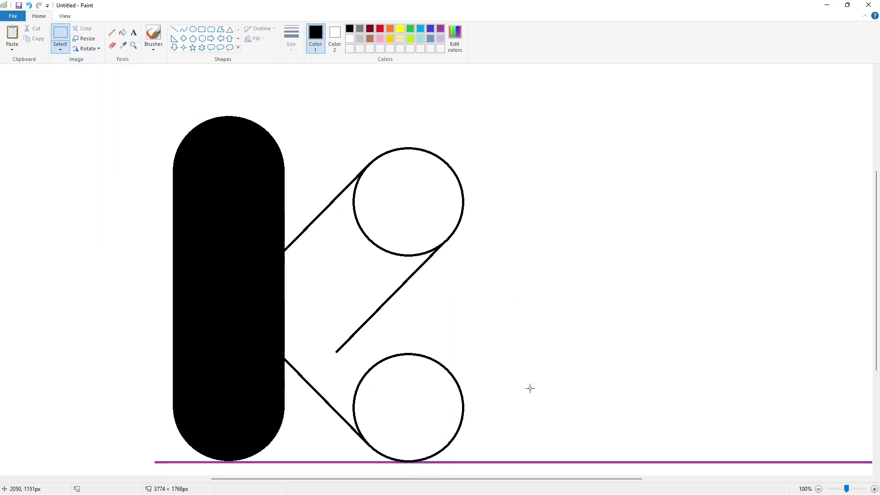
Paste a second mirrored diagonal line tangent to the lower circle's upper-right side, crossing the upper arm's line
key(ctrl+v)
click(86, 49)
click(109, 101)
drag(131, 132, 386, 294)
click(566, 327)
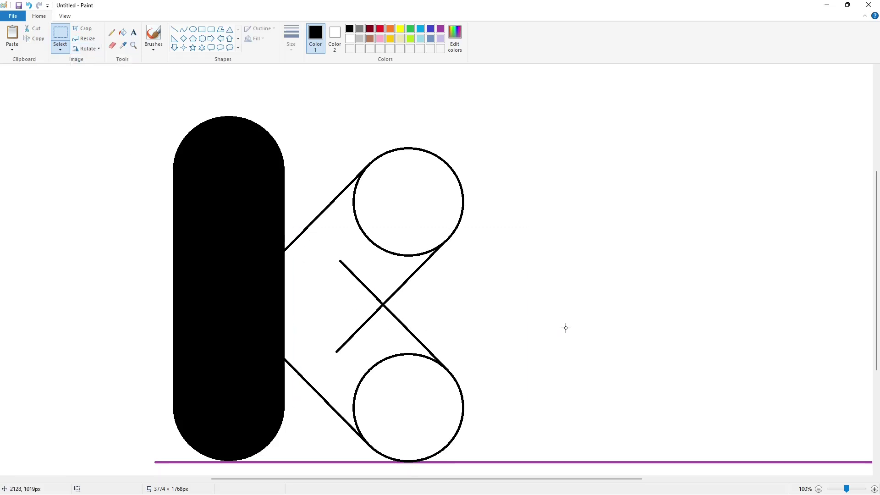
Fill both diagonal arms of the K with black, and recolor the whole letter purple
ctrl+scroll(565, 328, down, 2)
click(122, 32)
click(409, 237)
click(374, 287)
click(411, 339)
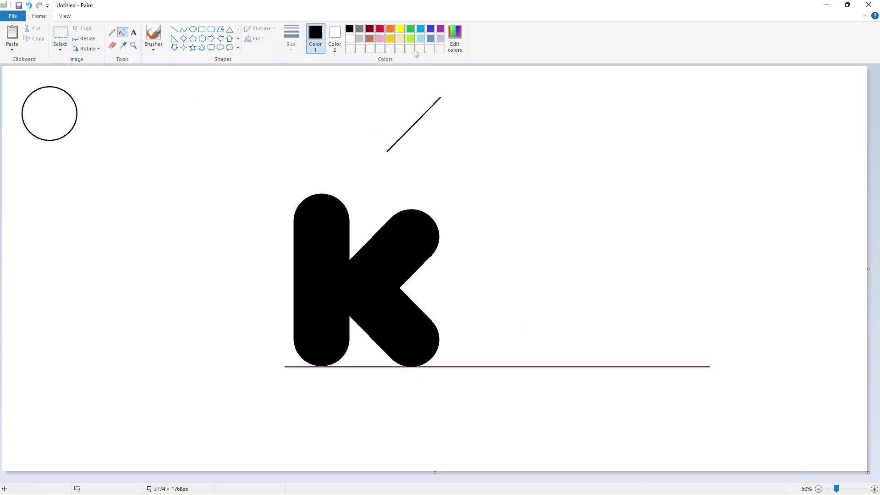
click(440, 29)
click(320, 220)
Draw a black circle about 228 × 230 px where the K's arms meet the stem and fill it black
click(193, 30)
click(349, 29)
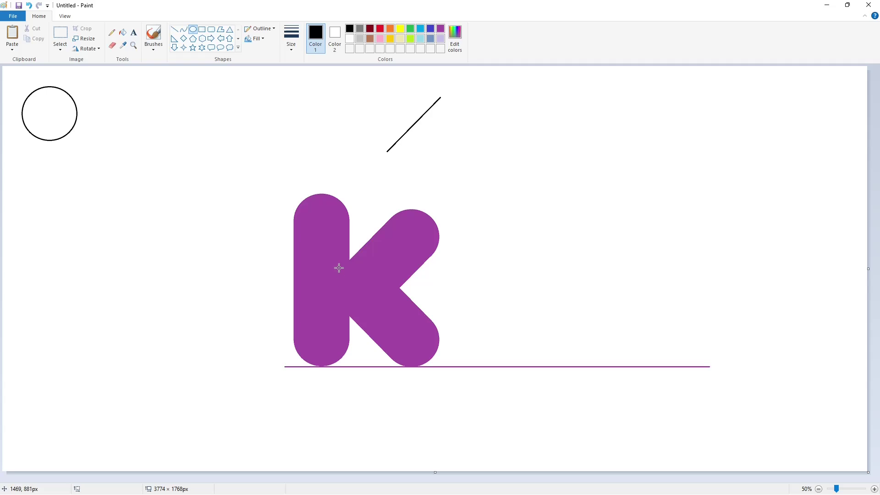
click(60, 33)
mouse_move(53, 113)
mouse_down()
mouse_move(364, 287)
mouse_move(388, 314)
mouse_move(365, 284)
mouse_move(364, 314)
mouse_move(387, 297)
mouse_up()
key(Delete)
click(193, 29)
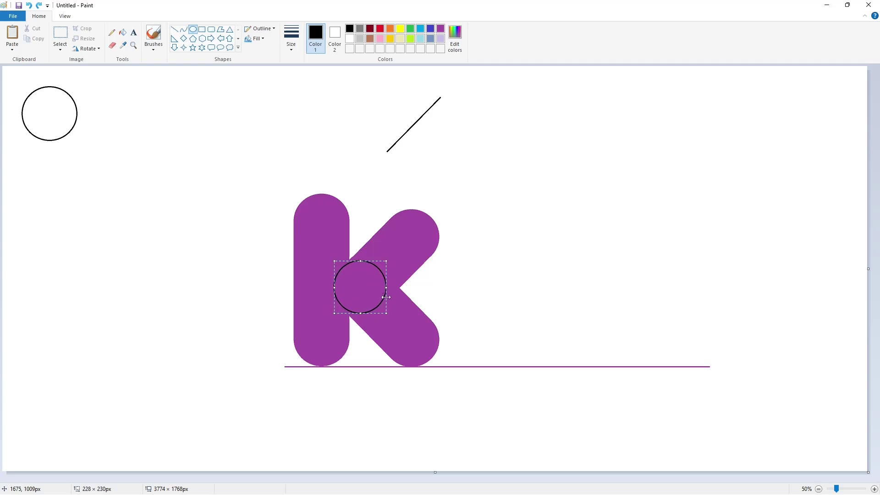
click(123, 31)
click(360, 288)
Draw two thin indigo lines from the K's right-hand notch, tangent to the upper and lower sides of the black circle
scroll(477, 432, up, 1)
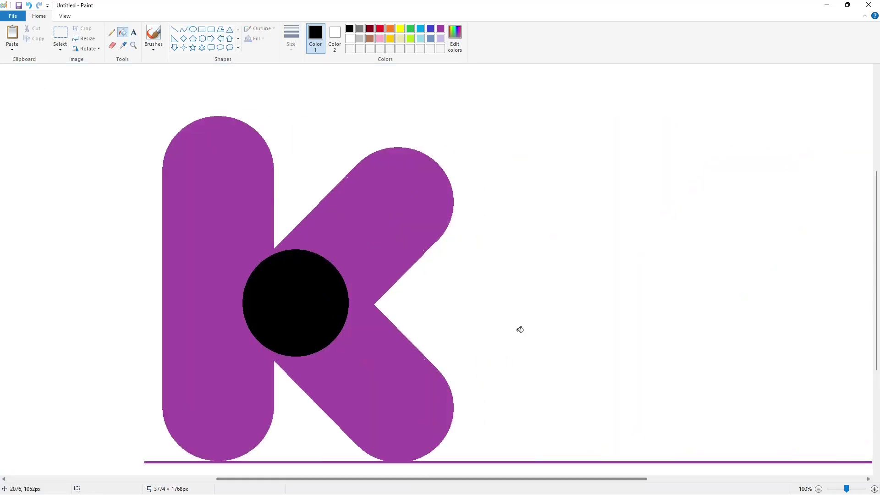
click(174, 29)
click(291, 37)
click(298, 72)
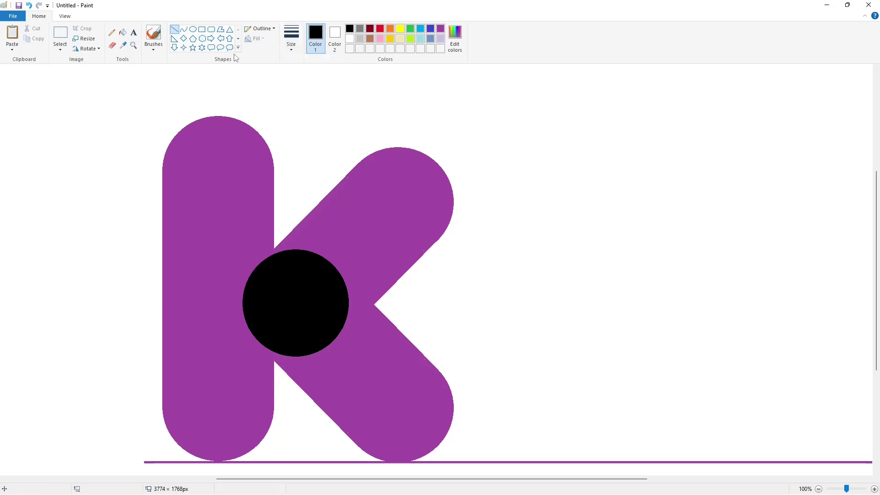
click(430, 28)
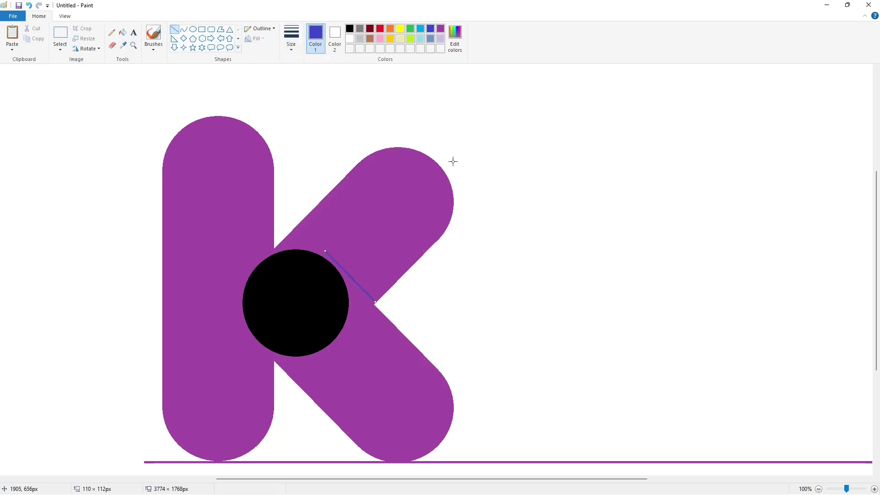
key(ctrl+z)
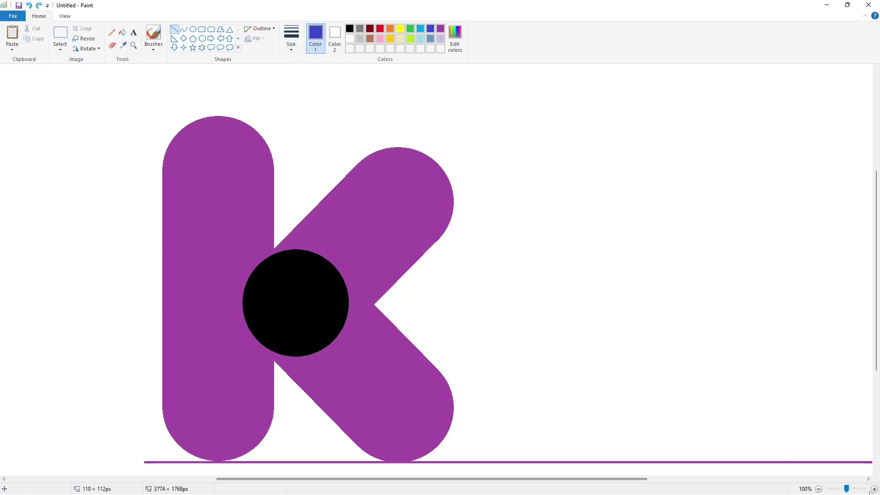
click(874, 489)
drag(539, 479, 499, 480)
click(291, 38)
click(303, 120)
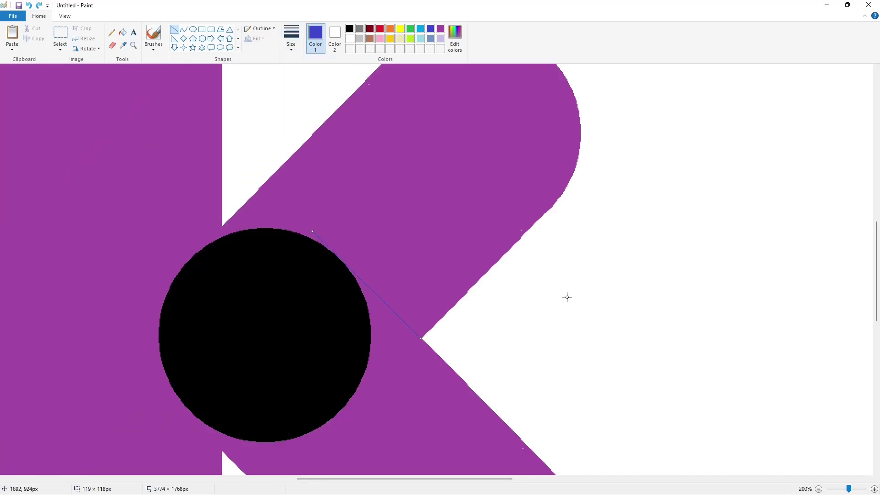
scroll(416, 250, down, 2)
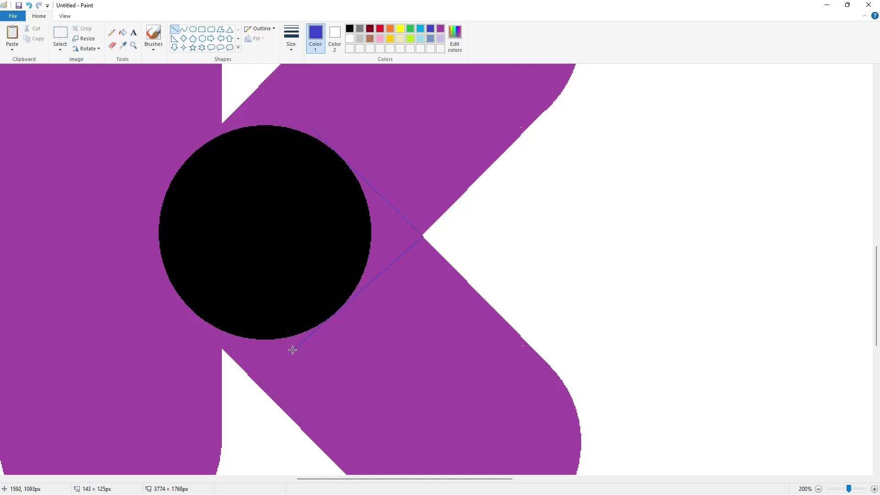
Fill the wedge between the black circle and the notch dark red, and the rest of the K indigo
click(123, 32)
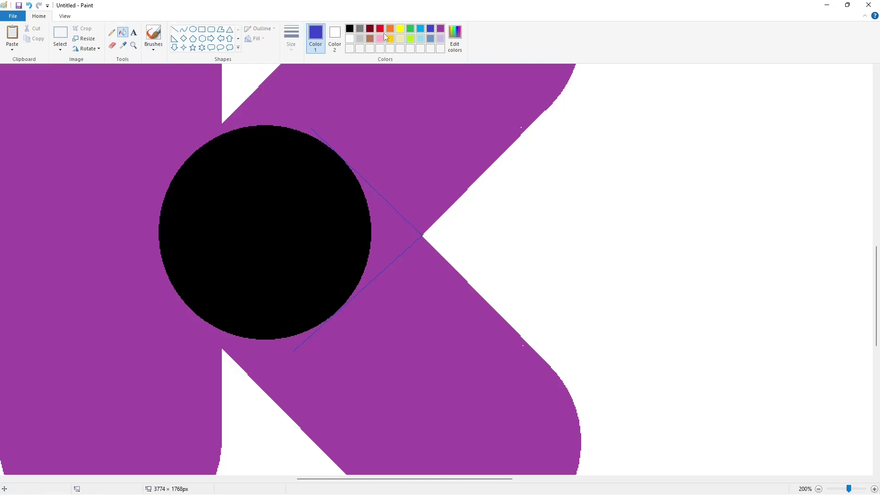
click(370, 28)
click(391, 243)
click(430, 30)
click(433, 116)
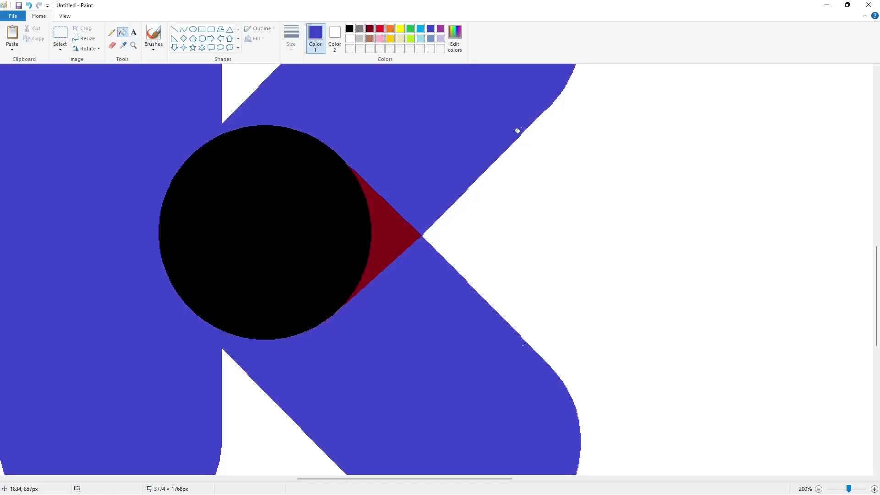
click(819, 489)
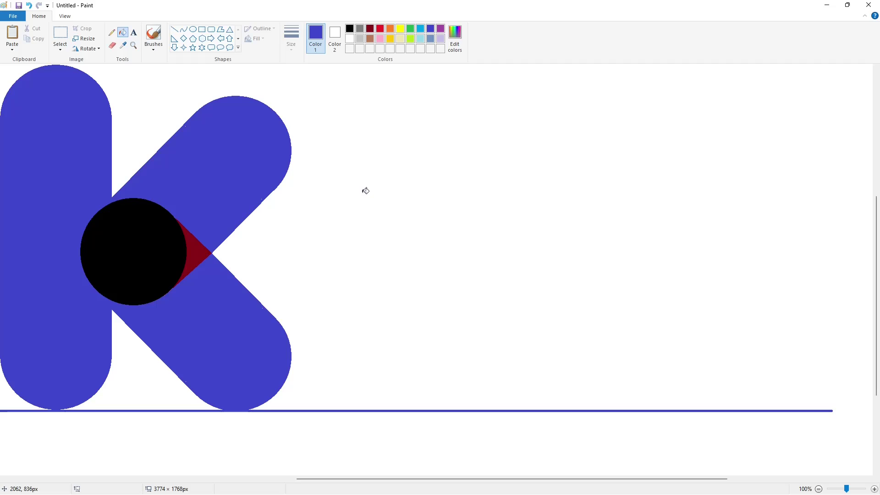
Undo the dark red and indigo fills on the K and redo them
key(ctrl+z)
key(ctrl+z)
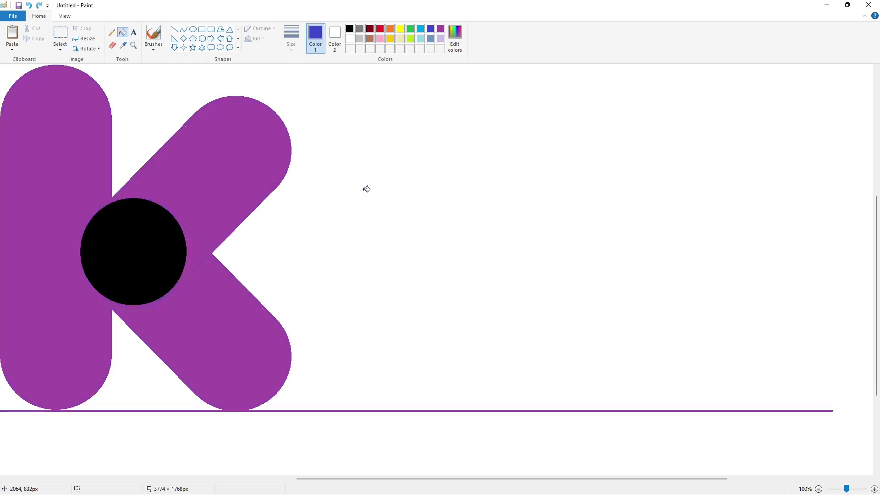
click(40, 8)
click(39, 8)
Cover the baseline beneath the K with a white horizontal line and fill its leftover left piece white
scroll(320, 456, left, 3)
click(174, 30)
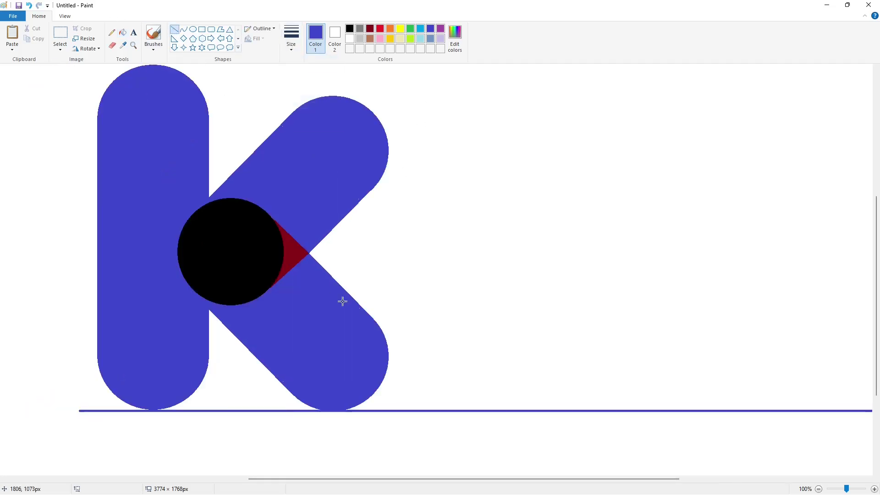
scroll(709, 400, down, 2)
scroll(709, 400, up, 2)
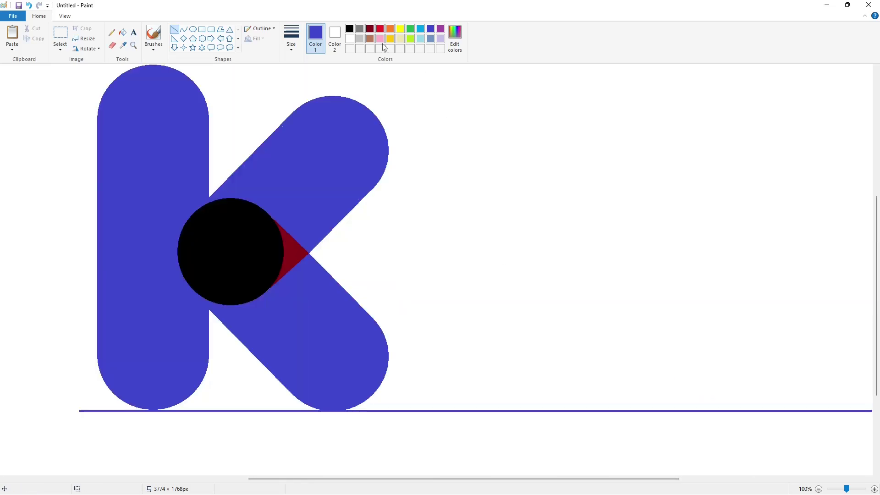
drag(123, 411, 411, 411)
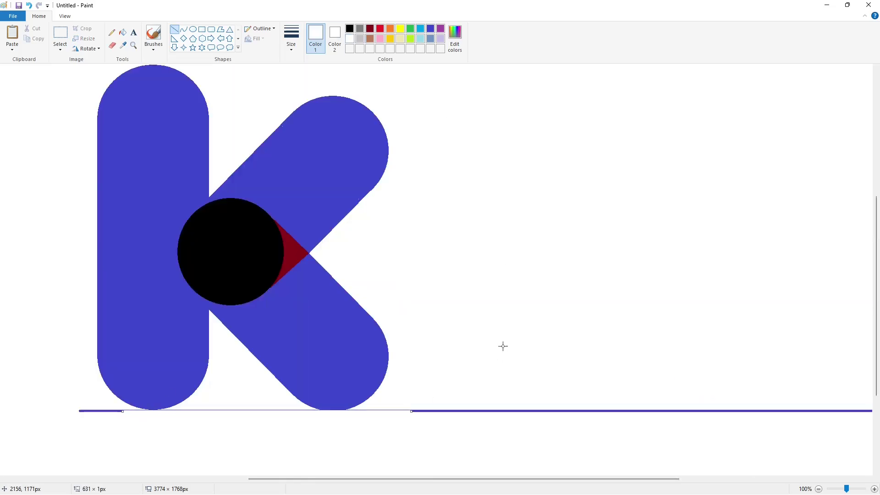
key(ctrl+z)
drag(219, 411, 409, 411)
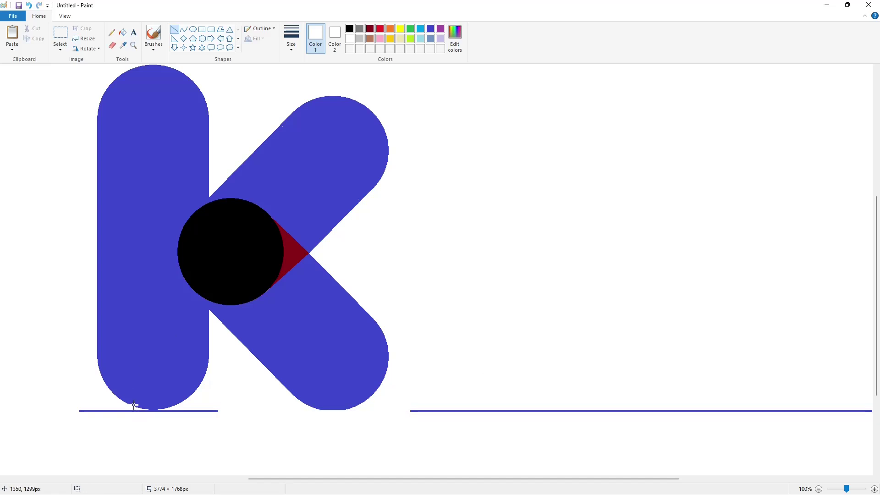
key(ctrl+z)
drag(135, 410, 426, 411)
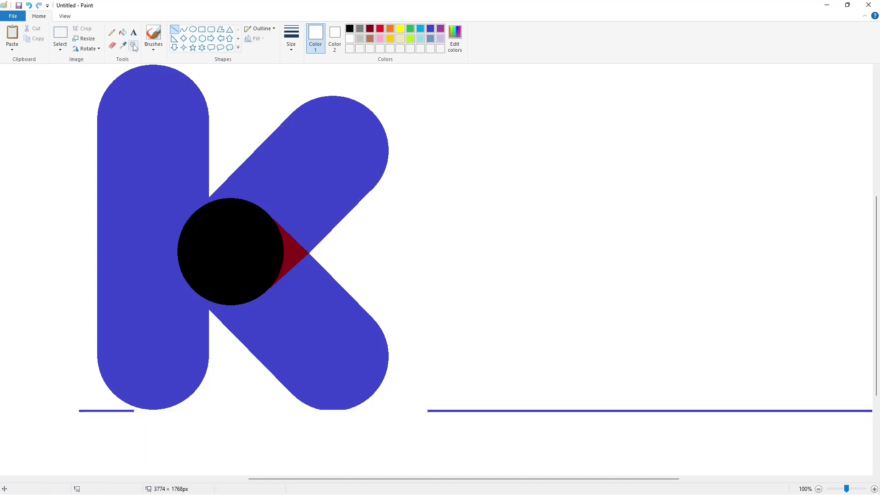
click(123, 32)
click(125, 411)
Copy the reference circle and place the copy over the rounded end of the K's lower arm
drag(312, 479, 48, 428)
scroll(48, 421, up, 5)
click(60, 34)
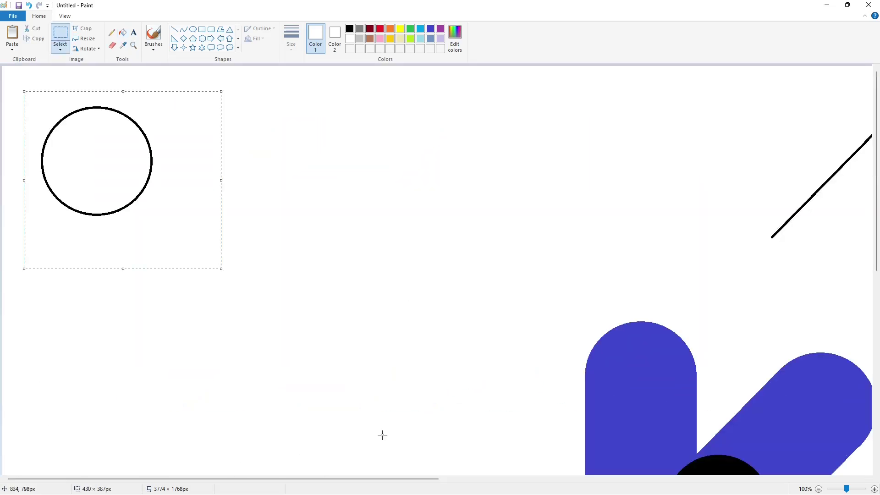
scroll(382, 434, right, 10)
scroll(557, 446, down, 5)
key(ctrl+v)
drag(79, 128, 457, 296)
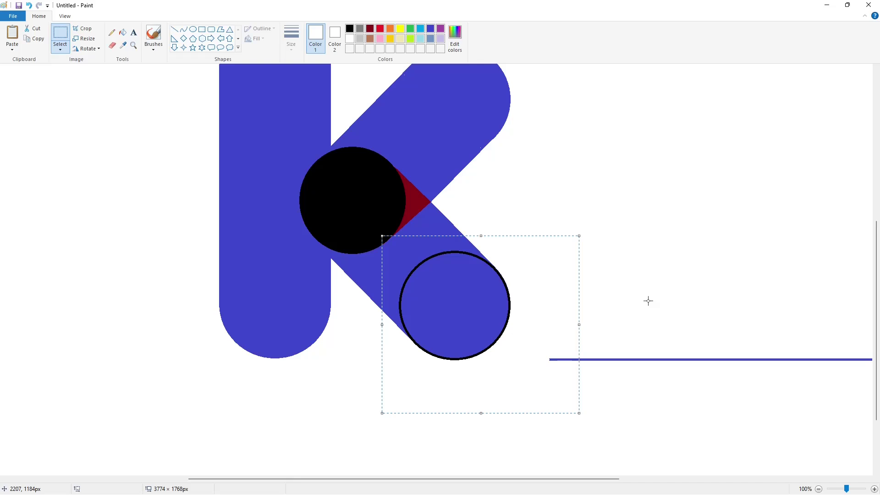
Recolor the circle outline on the lower arm's end indigo and activate the Line tool
click(123, 32)
click(430, 28)
click(466, 250)
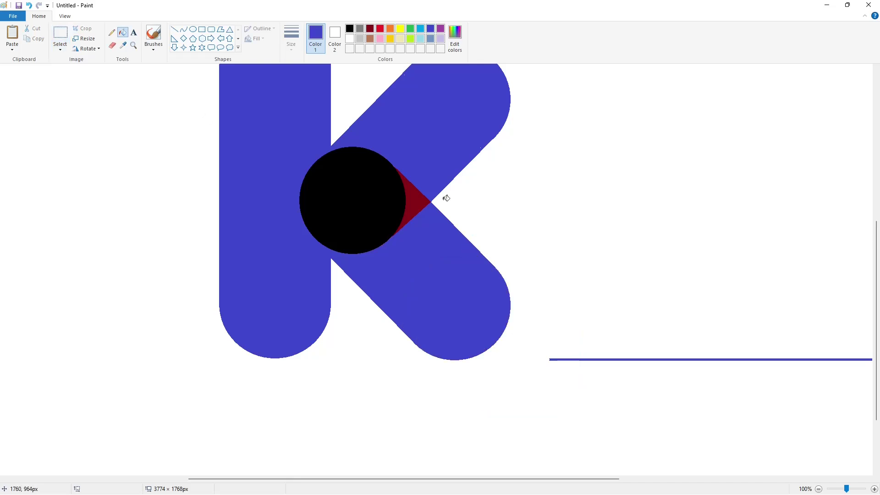
click(175, 30)
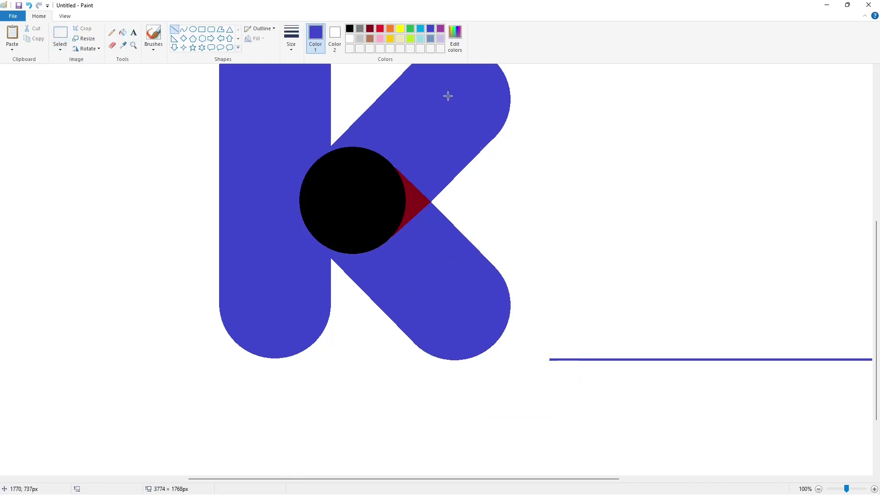
Paste a copy of the reference circle to the right of the K, above the baseline
click(819, 489)
key(ctrl+v)
drag(49, 101, 508, 269)
click(627, 283)
click(875, 489)
scroll(504, 426, down, 4)
drag(425, 478, 680, 455)
Paste another circle aligned directly below the first one and lower it until it rests on the baseline
key(ctrl+v)
drag(75, 122, 475, 260)
key(Right)
key(Right)
key(Down)
key(Down)
key(Down)
key(Down)
key(Down)
key(Down)
key(Down)
key(Down)
key(Down)
key(Down)
key(Down)
key(Down)
key(Down)
key(Down)
key(Down)
key(Down)
key(Down)
key(Down)
key(Down)
key(Down)
key(Down)
key(Down)
key(Down)
key(Down)
key(Down)
key(Down)
key(Down)
key(Down)
key(Down)
key(Down)
key(Down)
key(Down)
key(Down)
key(Down)
key(Down)
key(Down)
key(Down)
key(Down)
key(Down)
key(Down)
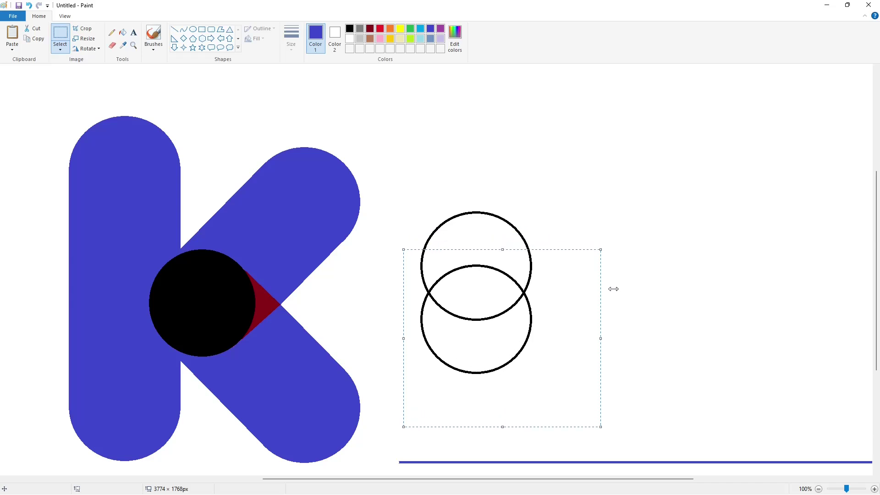
key(Down)
key(Down)
key(Down)
key(Down)
key(Down)
key(Down)
key(Down)
key(Down)
key(Down)
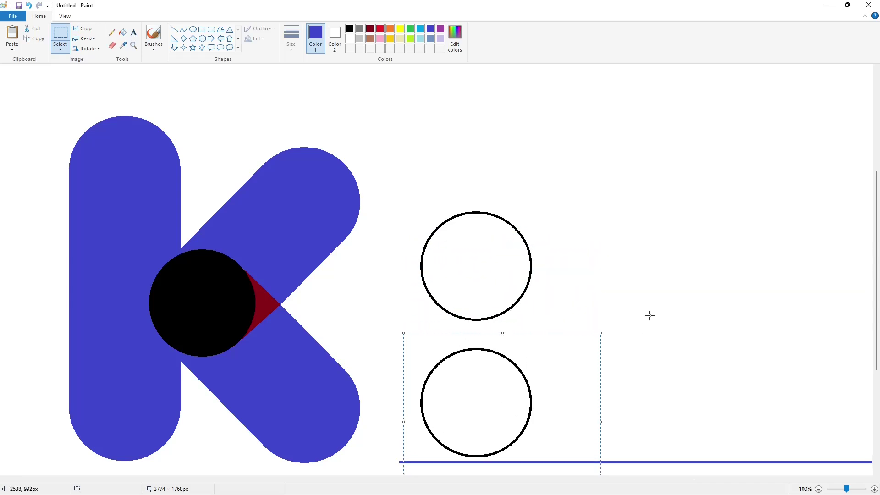
Connect the left edges of the two stacked circles with a vertical black line about 306 px long
click(174, 29)
click(350, 29)
drag(423, 266, 423, 417)
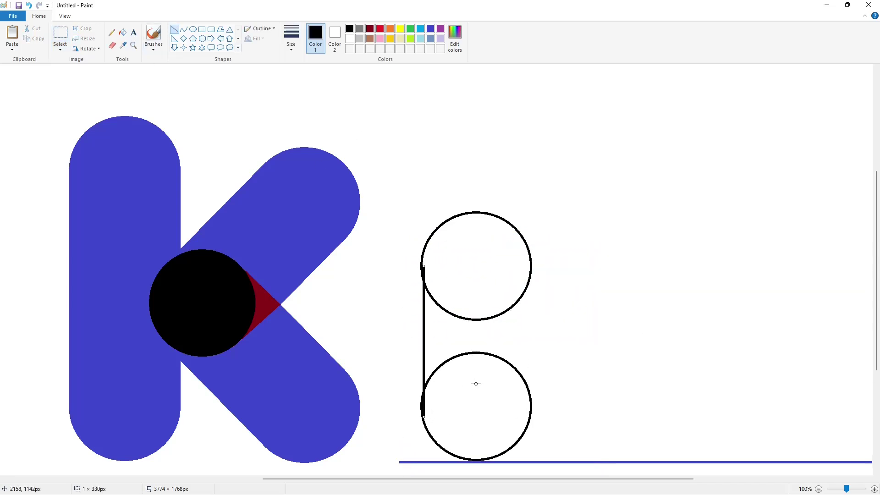
key(ctrl+z)
drag(425, 265, 425, 406)
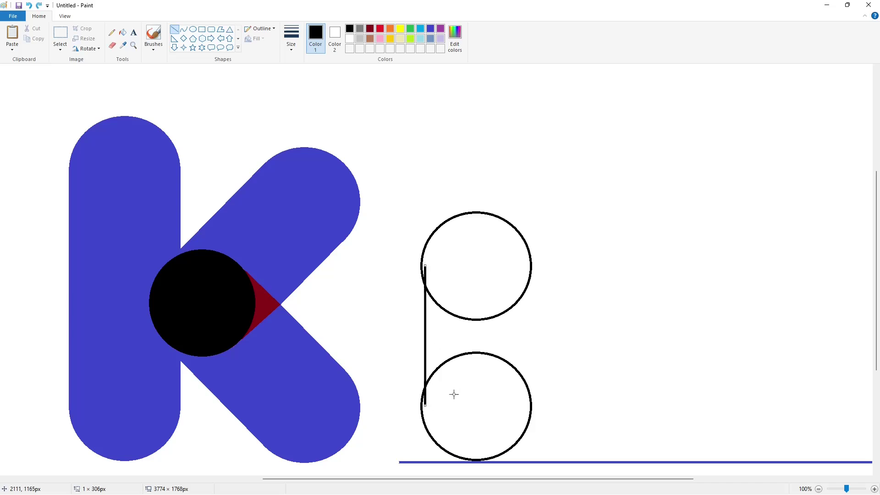
key(Left)
key(Left)
key(Left)
key(Left)
key(Left)
key(Left)
key(Left)
click(454, 391)
Connect the right edges of the two stacked circles with a vertical black line about 309 px long
drag(525, 264, 526, 407)
key(Right)
key(Right)
key(Right)
key(Right)
key(Right)
key(Right)
key(Right)
key(Right)
key(Right)
key(Right)
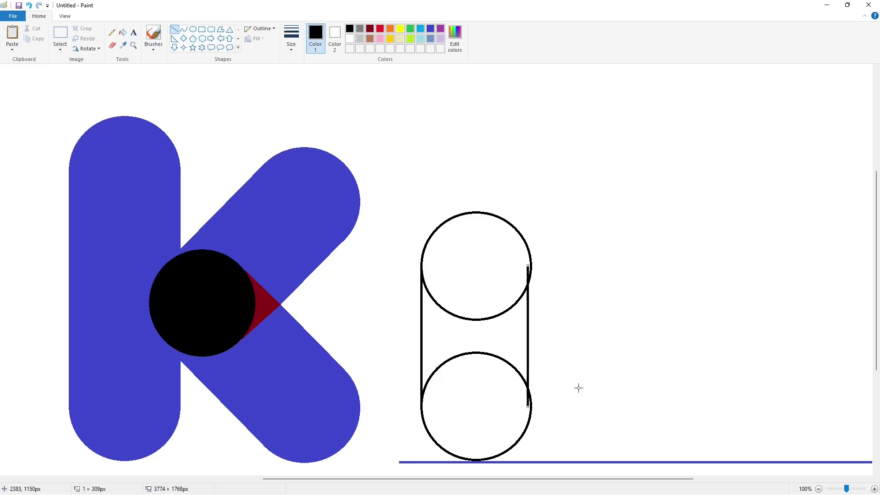
Fill the whole rounded stem formed by the circles and lines with black
click(122, 32)
click(443, 241)
scroll(575, 334, down, 1)
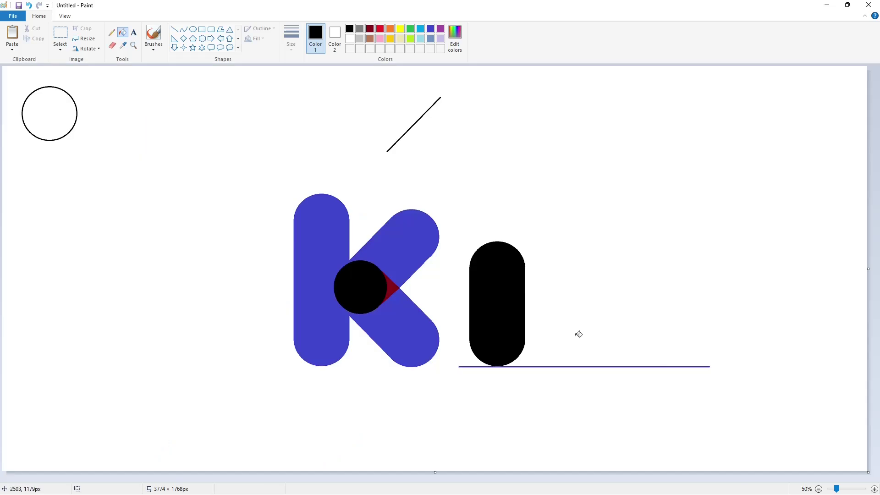
Paste a circle centered above the black stem and fill it black as the dot of the i
key(ctrl+v)
drag(48, 105, 504, 165)
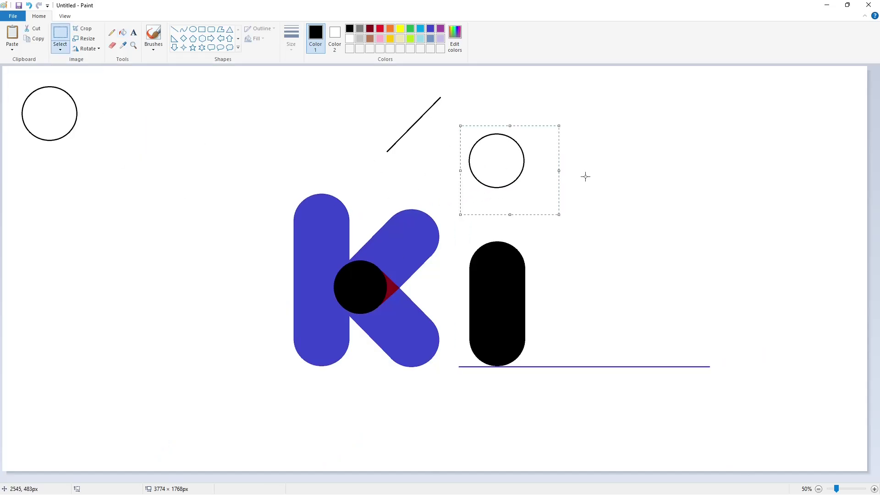
click(123, 32)
click(496, 160)
Draw a black-outlined circle about 539 px high to the right of the i, resting on the baseline
click(192, 30)
drag(551, 246, 662, 362)
drag(621, 326, 615, 319)
drag(612, 363, 623, 369)
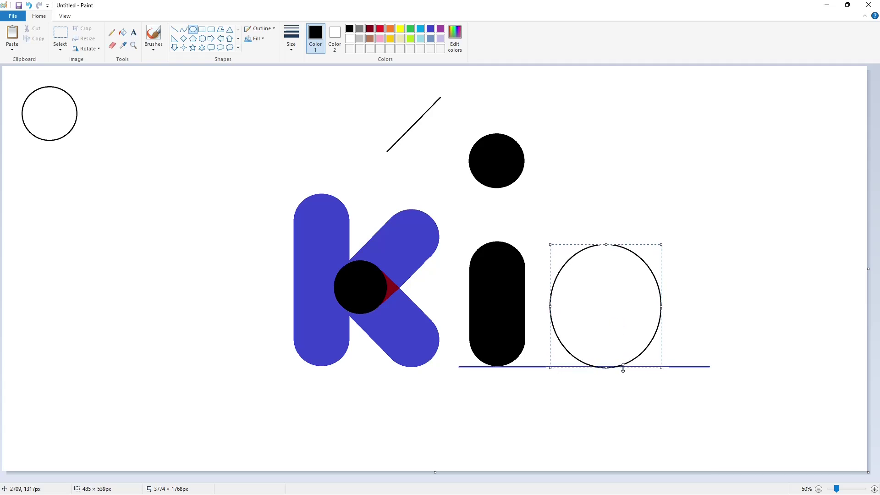
drag(619, 322, 670, 320)
click(681, 332)
Draw a circle about 95 px wide at the large circle's center, fill the ring black and recolor it purple
drag(598, 295, 620, 317)
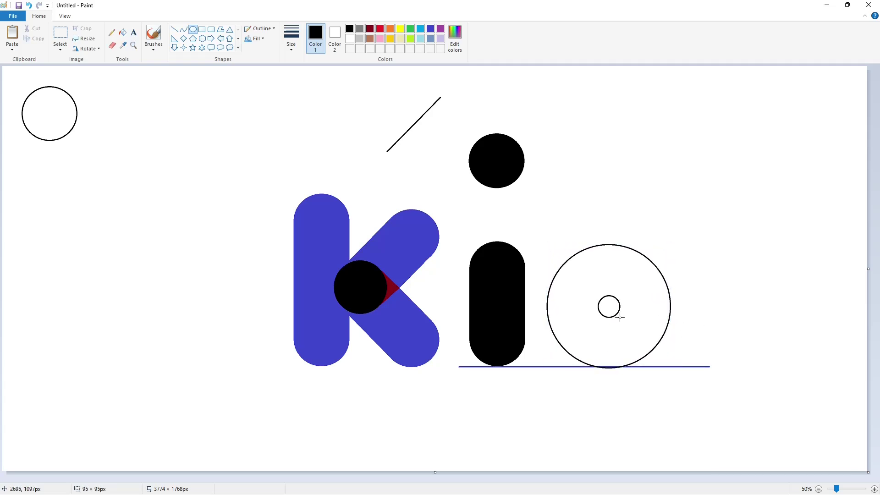
click(666, 332)
click(123, 32)
click(594, 322)
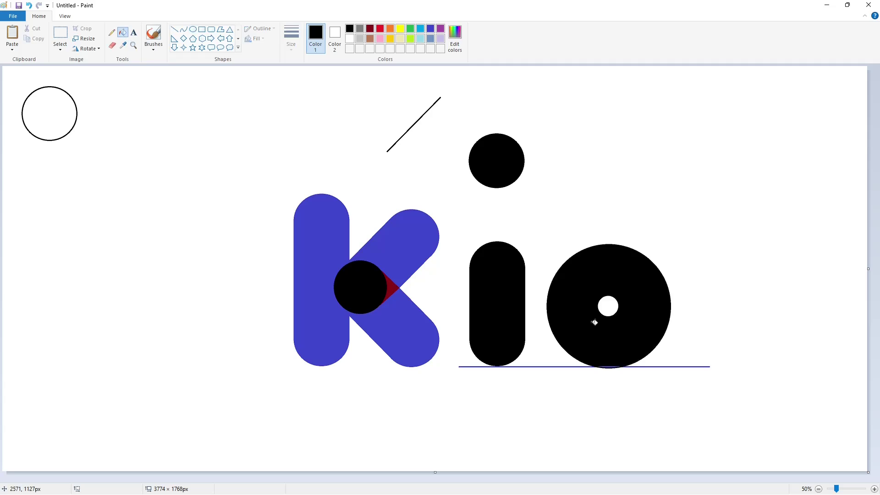
click(440, 29)
click(604, 273)
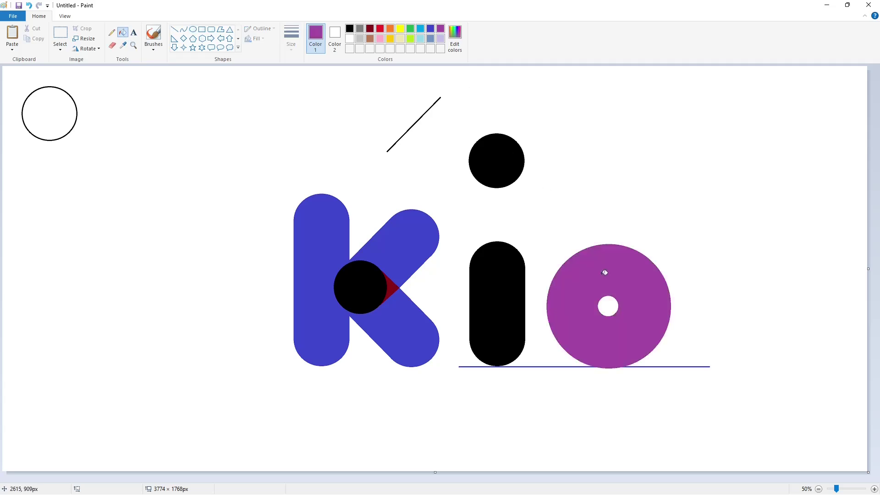
key(ctrl+v)
mouse_move(40, 101)
mouse_down()
mouse_move(644, 232)
mouse_move(670, 257)
mouse_move(632, 121)
mouse_up()
key(ctrl+z)
Draw a black-outlined circle about 215 px wide in the empty area above the purple O
click(193, 30)
click(349, 29)
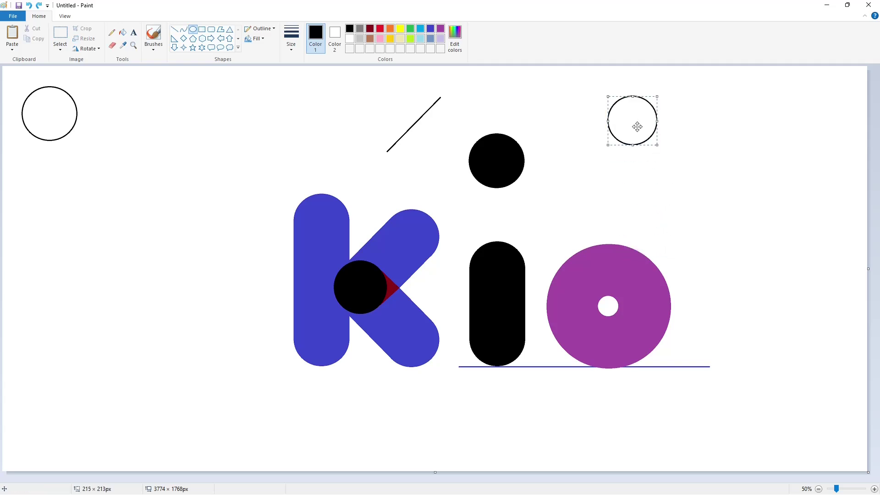
Draw a horizontal purple line about 861 px long above the O and shift it down slightly
drag(578, 194, 775, 208)
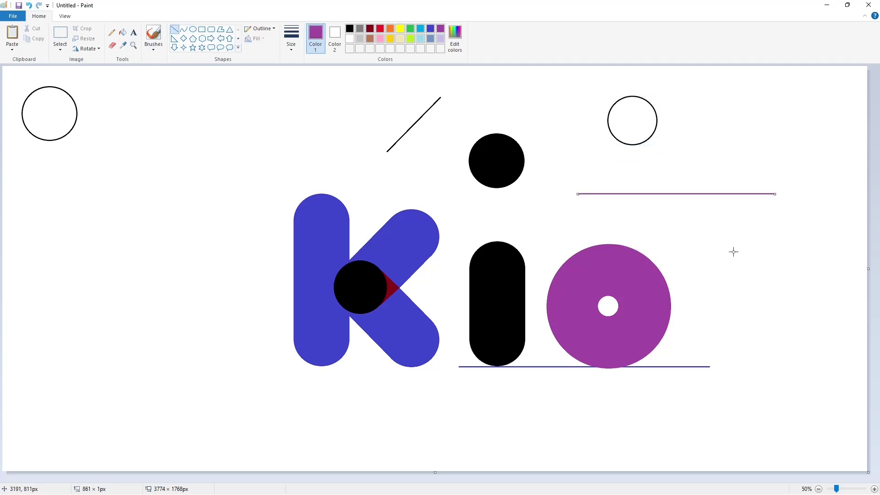
key(Down)
key(Down)
key(Down)
key(Down)
key(Down)
key(Down)
key(Down)
key(Down)
key(Down)
key(Down)
key(Down)
key(Down)
key(Down)
key(Down)
key(Down)
key(Down)
key(Down)
key(Down)
key(Down)
key(Down)
click(734, 252)
Select the small outlined circle above the purple line and copy it
click(60, 33)
drag(595, 74, 676, 166)
key(ctrl+c)
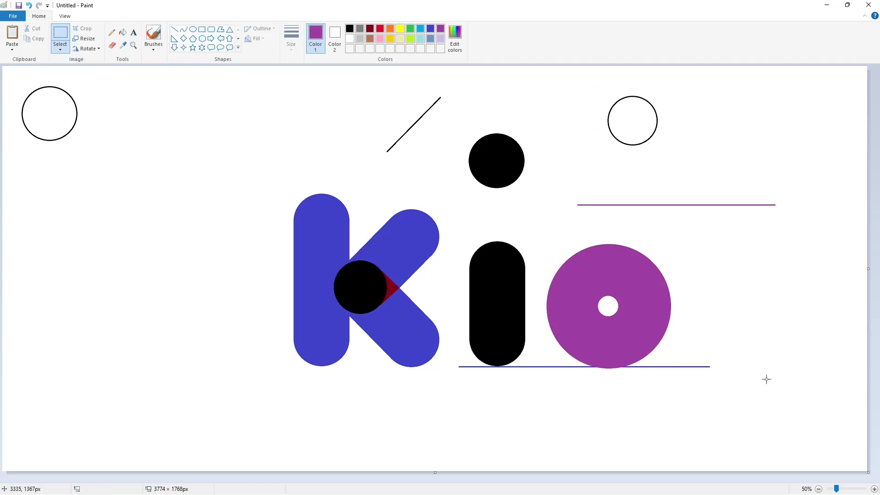
Paste the copied circle over the upper right of the purple O and move it up until its top meets the purple line
click(875, 489)
scroll(407, 455, down, 3)
drag(395, 479, 784, 479)
key(ctrl+v)
drag(78, 158, 489, 376)
scroll(593, 383, down, 3)
drag(486, 269, 498, 334)
key(Up)
key(Up)
key(Up)
key(Up)
key(Up)
key(Up)
key(Up)
key(Up)
key(Up)
key(Up)
key(Up)
key(Up)
key(Up)
key(Up)
key(Up)
key(Up)
key(Up)
key(Up)
key(Up)
key(Up)
key(Up)
key(Up)
key(Up)
key(Up)
key(Up)
key(Up)
key(Up)
key(Up)
key(Up)
key(Up)
key(Up)
key(Up)
key(Up)
key(Up)
key(Up)
key(Up)
key(Up)
key(Up)
key(Up)
key(Up)
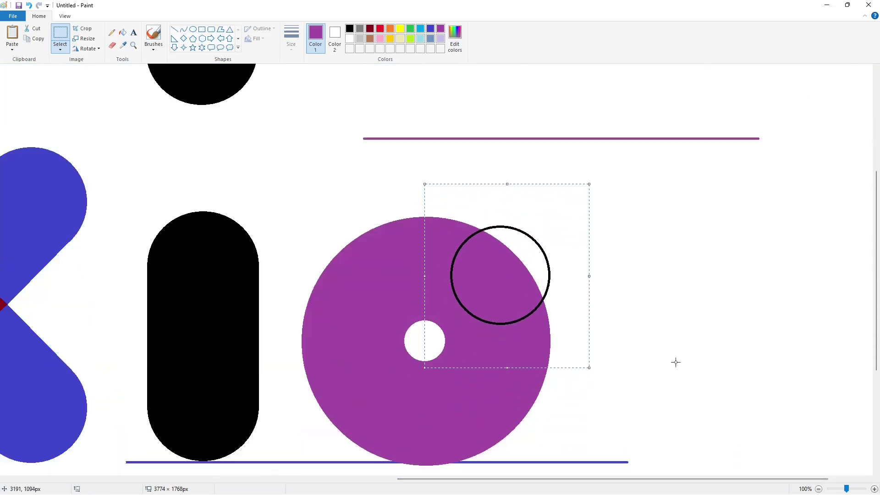
key(Up)
key(Up)
key(Up)
key(Up)
key(Up)
key(Up)
key(Up)
key(Up)
key(Up)
key(Up)
key(Up)
key(Up)
key(Up)
key(Up)
key(Up)
key(Up)
key(Up)
key(Up)
key(Up)
key(Up)
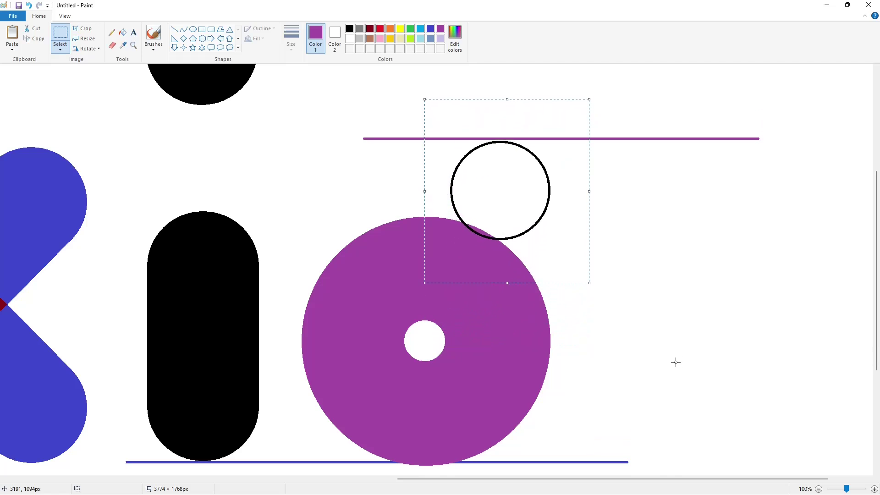
key(Up)
key(Up)
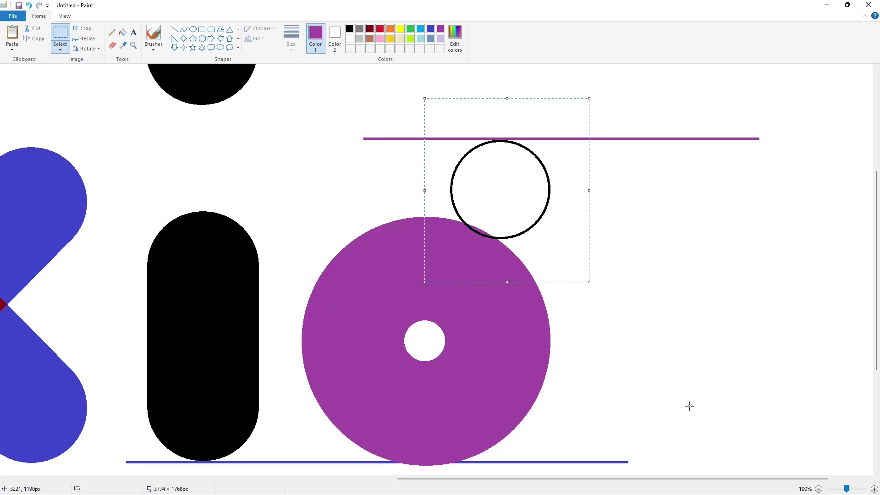
Draw a vertical indigo line beside the O and shift it sideways to touch the right edges of the O and small circle
click(174, 29)
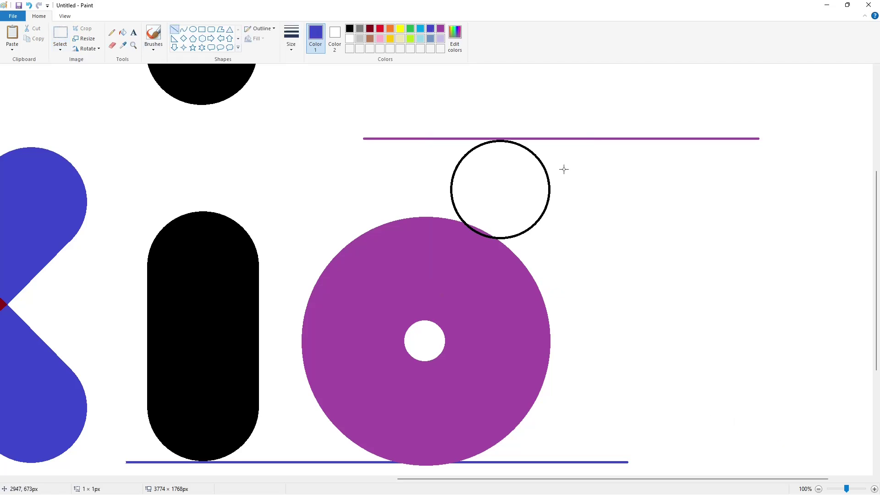
drag(564, 169, 564, 421)
key(Left)
key(Left)
key(Left)
key(Left)
key(Left)
key(Left)
key(Left)
key(Left)
key(Left)
key(Left)
key(Left)
key(Left)
key(Left)
key(Left)
key(Left)
key(Left)
key(Left)
key(Left)
key(Left)
key(Left)
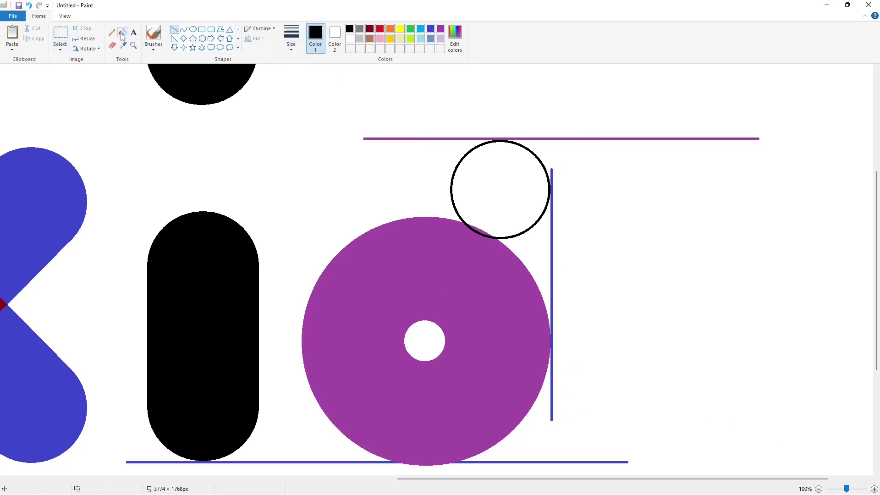
Fill the small circle and the gap between the O and the vertical indigo line with black
click(122, 33)
click(532, 256)
click(488, 229)
Copy the O's upper-left part, flip it horizontally and place it over the upper-right part to restore the purple curve
click(68, 38)
drag(304, 207, 394, 284)
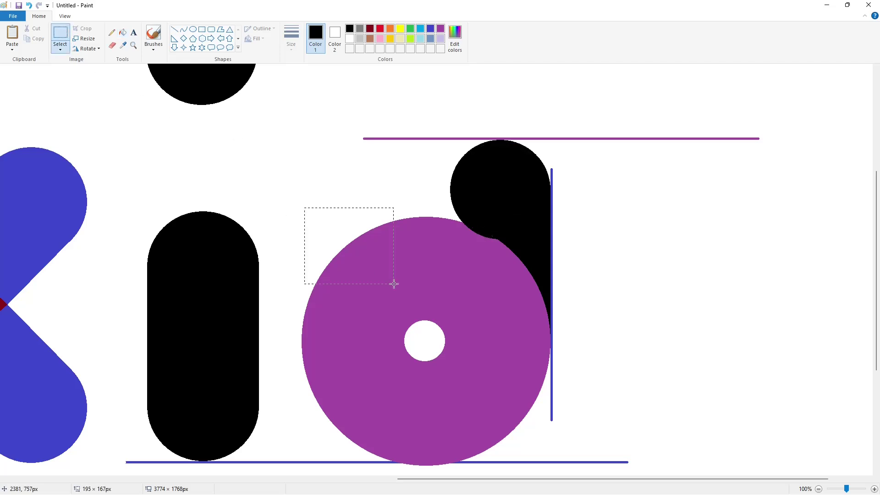
drag(451, 346, 452, 347)
key(ctrl+c)
key(ctrl+v)
click(87, 48)
click(94, 100)
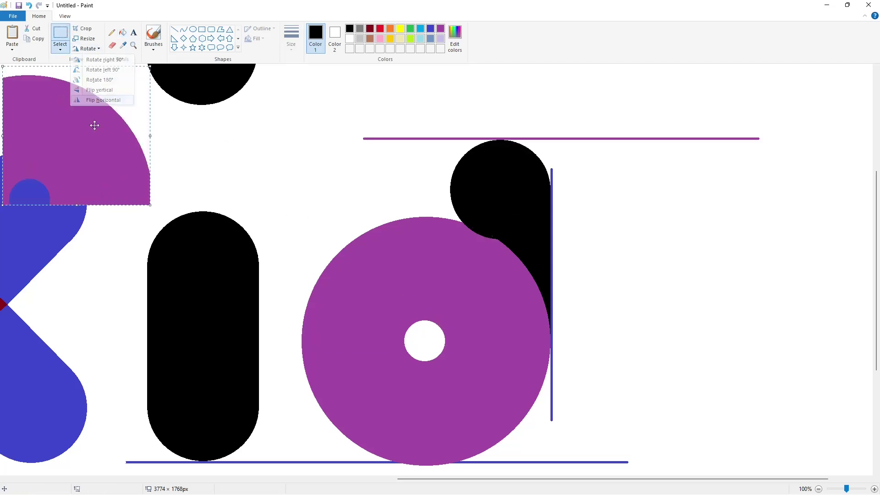
drag(83, 126, 490, 260)
key(Right)
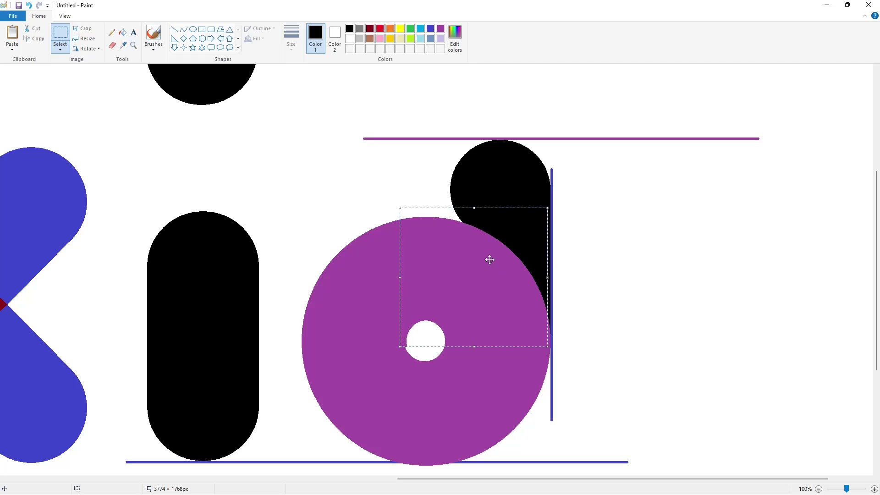
key(Right)
key(Right)
click(716, 312)
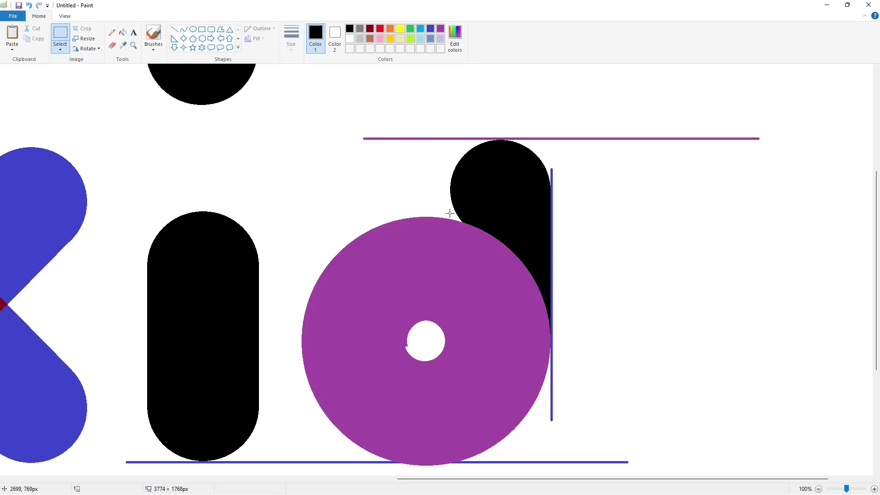
Draw a thin vertical black line about 72 px long from the black circle's left edge to the O and fill the gap black
click(175, 30)
key(ctrl+Page_Up)
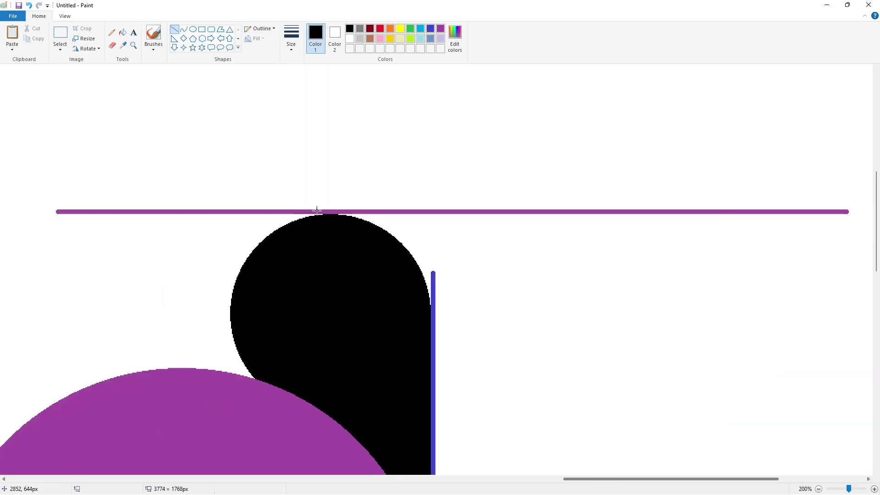
click(291, 39)
click(227, 272)
drag(233, 311, 233, 376)
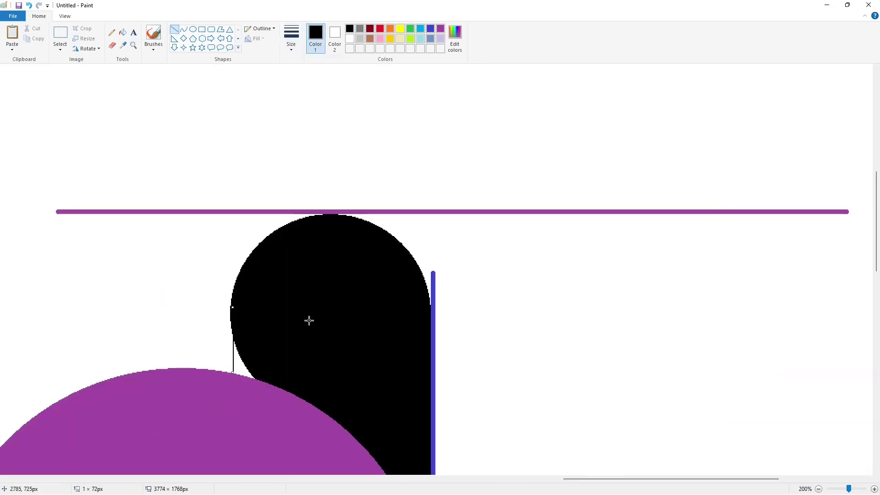
click(123, 33)
click(240, 350)
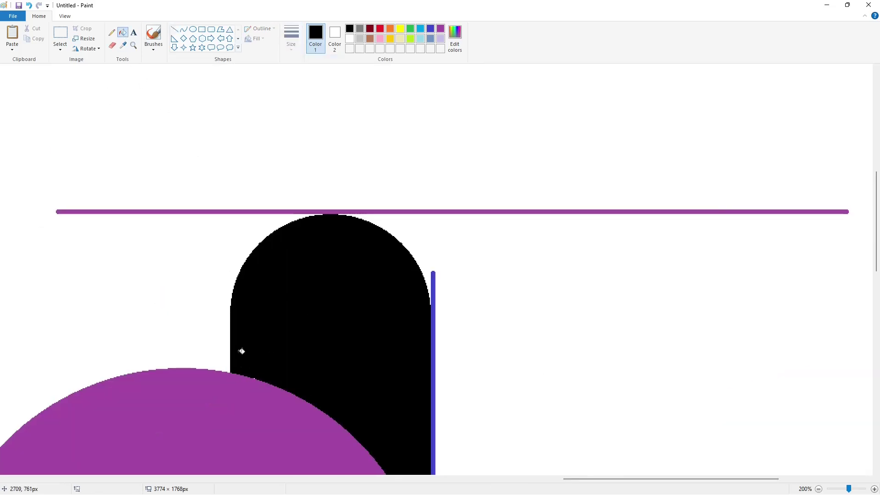
Fill the vertical indigo guide and the purple guide line with white to erase them
key(ctrl+Page_Down)
click(350, 39)
click(479, 169)
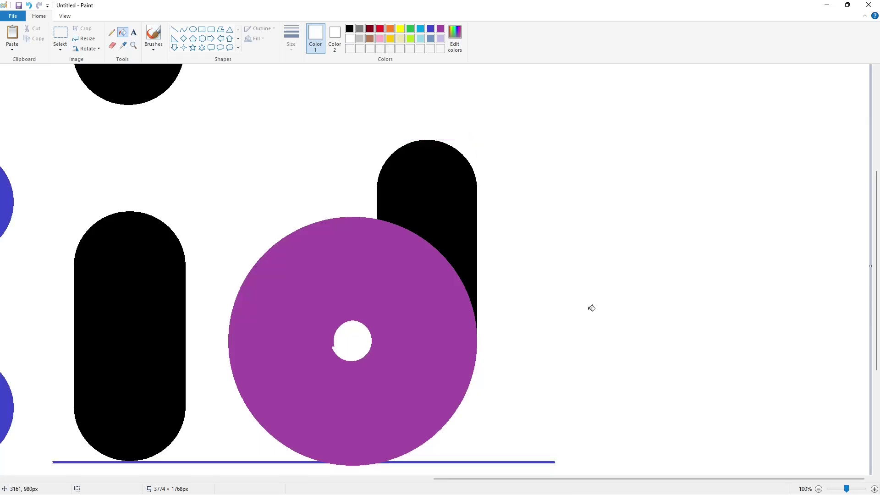
Draw a solid white circle about 91 × 92 px over the O's damaged center hole
click(819, 489)
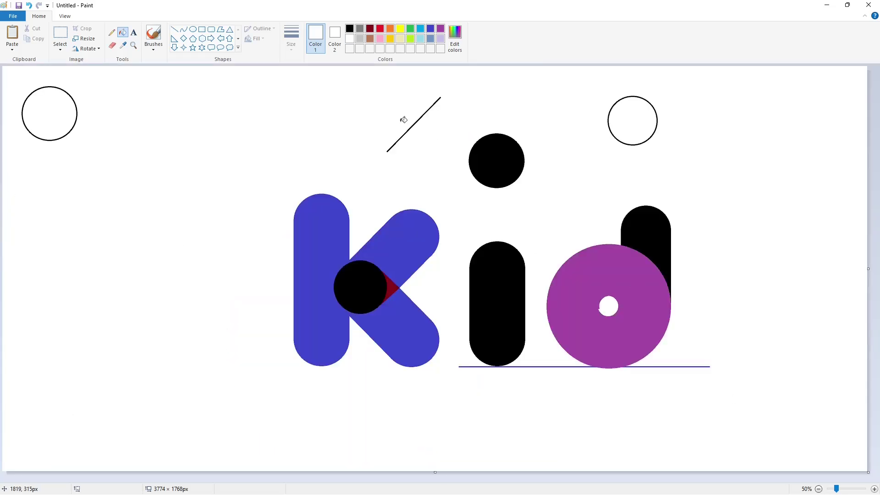
click(193, 29)
click(255, 38)
click(269, 61)
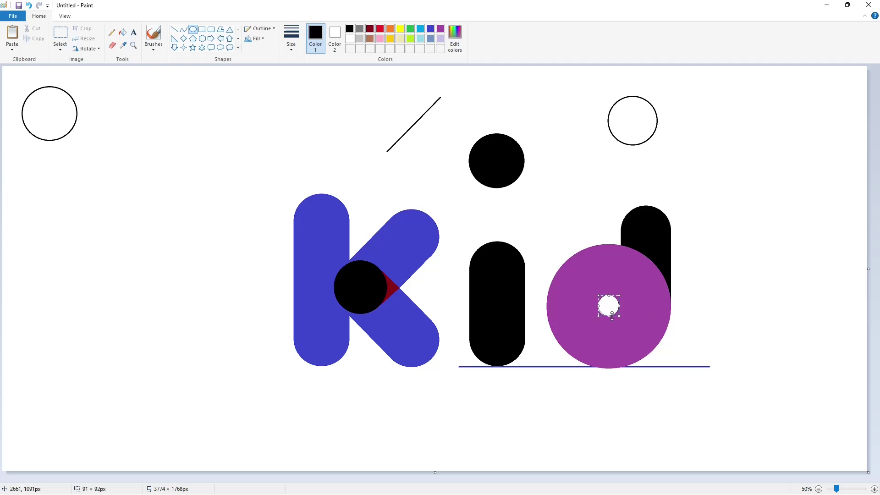
click(350, 39)
click(649, 249)
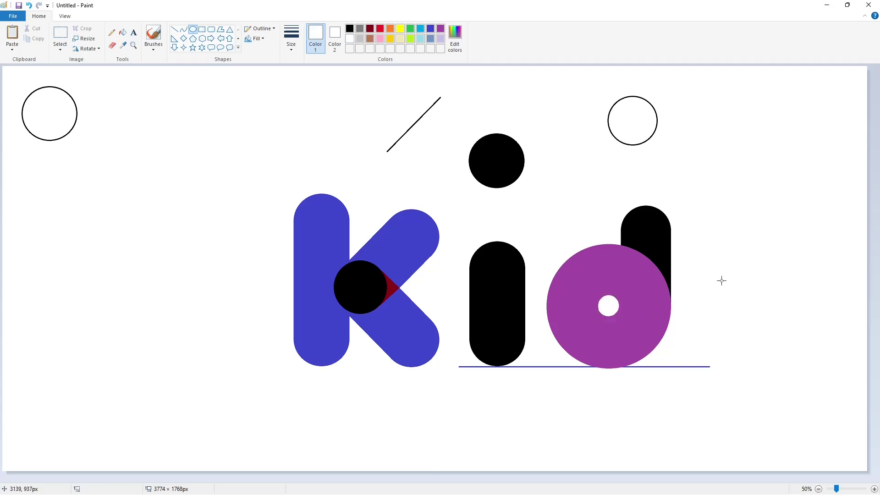
Draw a black-outlined circle around the O's center hole and fill its outline white
click(874, 489)
drag(405, 479, 729, 477)
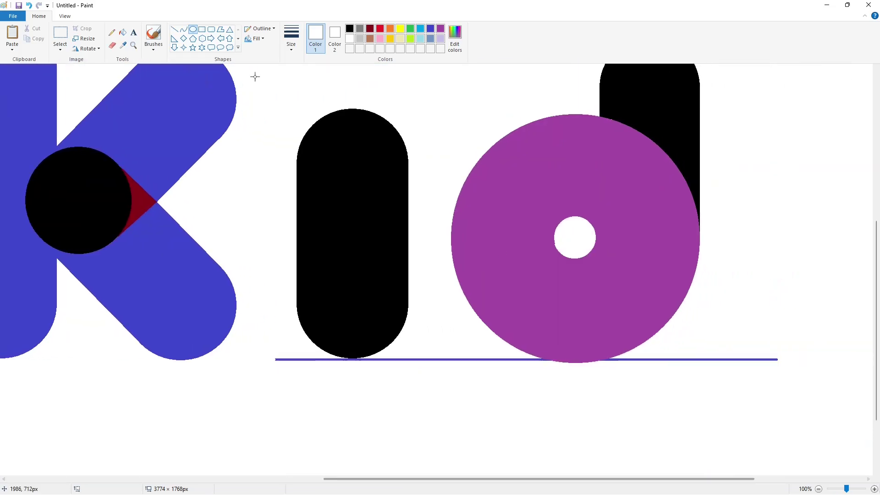
click(292, 39)
click(312, 64)
click(350, 29)
drag(554, 221, 594, 259)
mouse_move(581, 244)
mouse_down()
mouse_move(575, 258)
mouse_move(554, 236)
mouse_up()
click(123, 32)
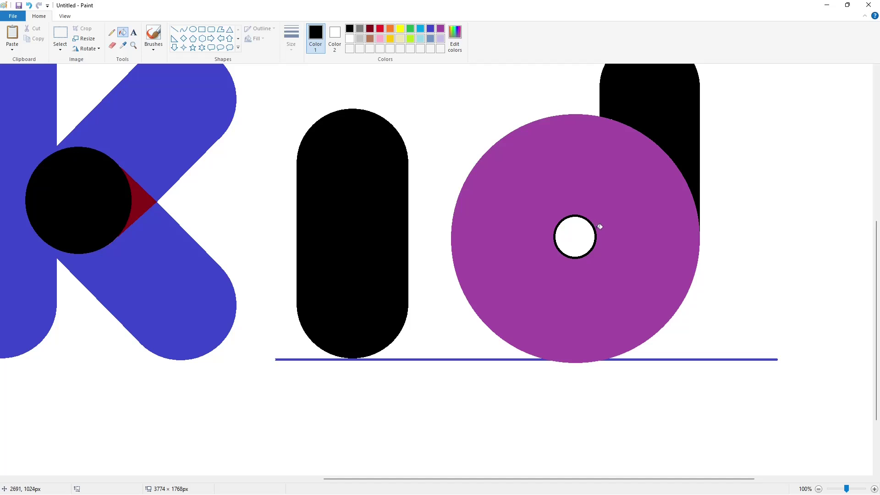
click(595, 231)
Draw an indigo-outlined ellipse about 121 × 135 px on the O, between its center hole and right edge
drag(484, 479, 619, 479)
click(874, 488)
scroll(343, 150, down, 3)
click(430, 28)
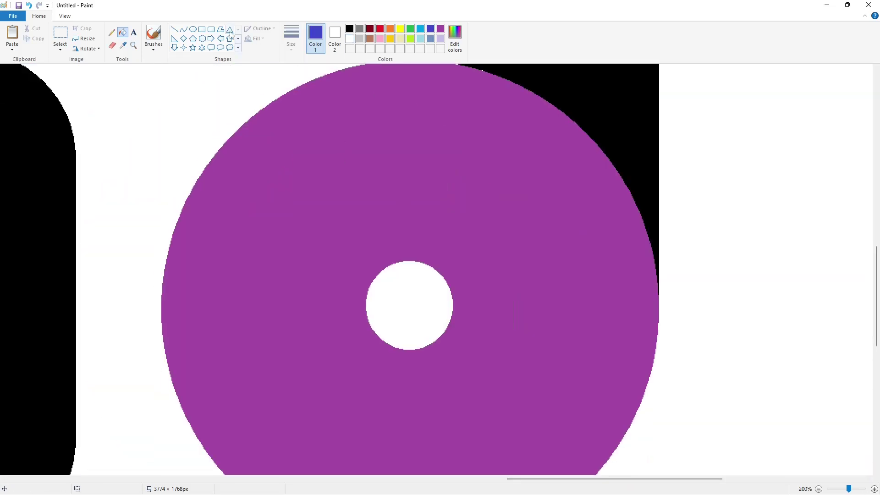
click(193, 29)
click(291, 36)
click(312, 73)
drag(477, 255, 588, 378)
click(292, 46)
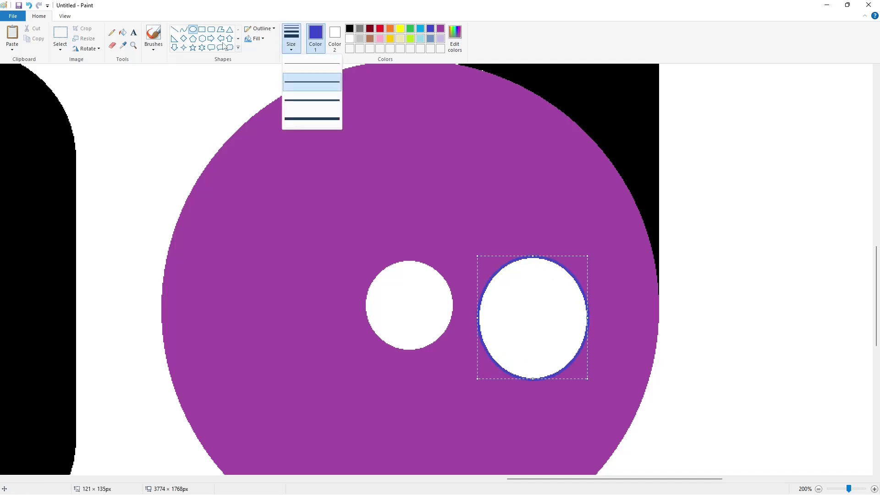
click(312, 76)
Recolor the ellipse's outline dark red and resize it to about 223 × 220 px, spanning from the hole to the O's right edge
drag(587, 318, 617, 325)
click(370, 29)
drag(491, 309, 453, 322)
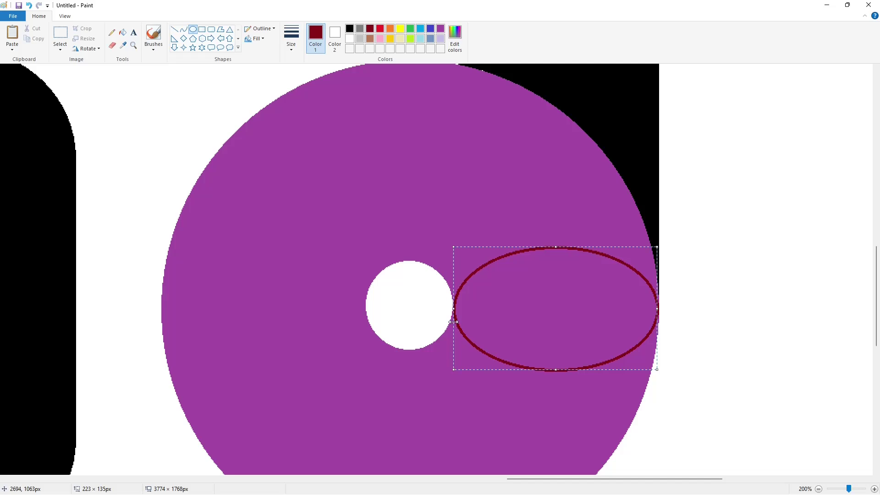
drag(555, 369, 554, 419)
drag(555, 247, 553, 219)
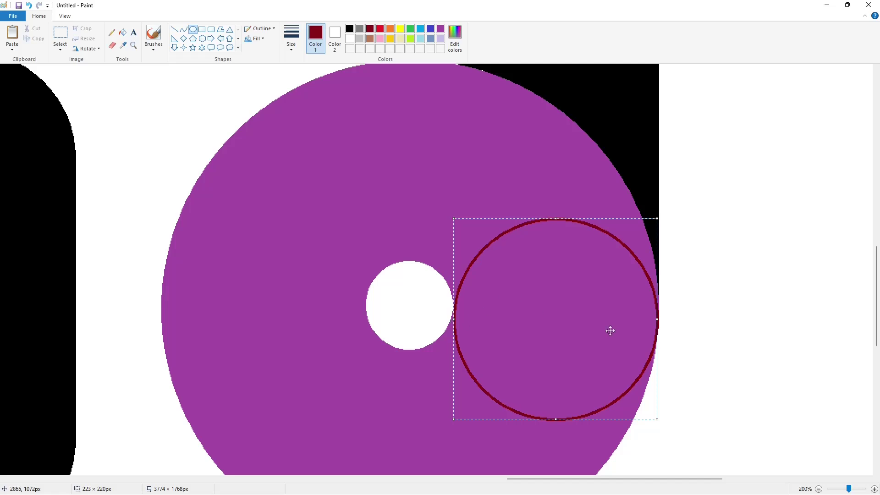
Fill the outlined circle inside the O with dark red
click(747, 353)
click(122, 32)
click(541, 290)
click(818, 489)
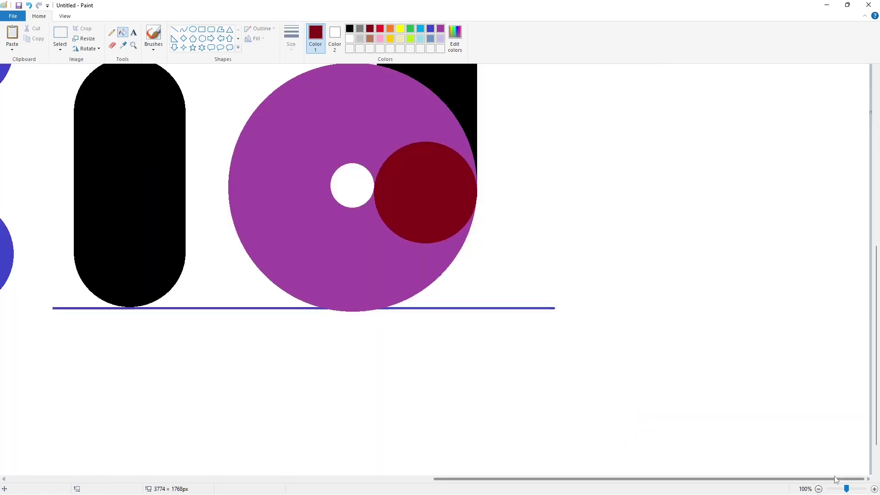
click(819, 488)
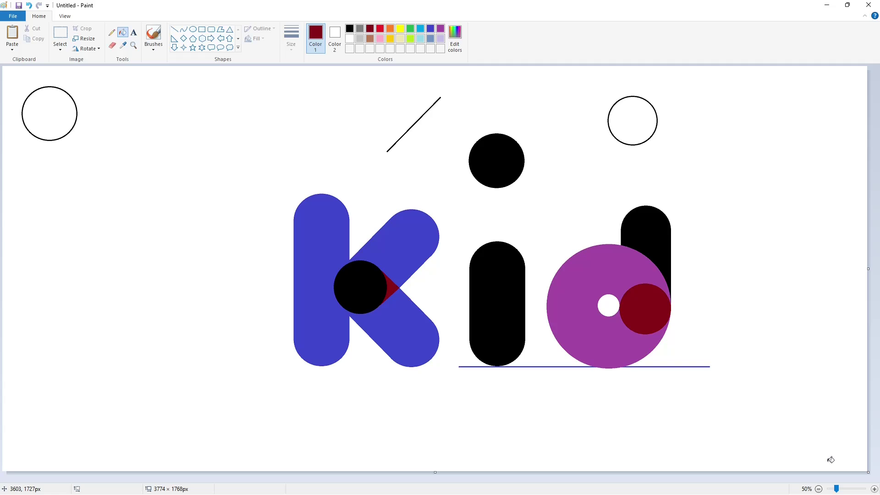
Try a thin vertical indigo line across the O from the black stem's left edge to the dark red circle, and undo it
click(874, 489)
drag(418, 479, 799, 472)
click(874, 489)
drag(517, 479, 669, 471)
click(430, 29)
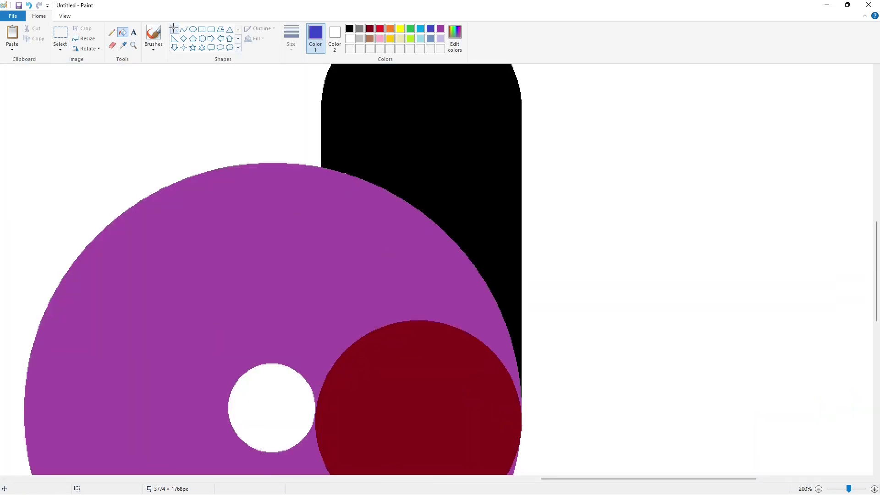
click(174, 29)
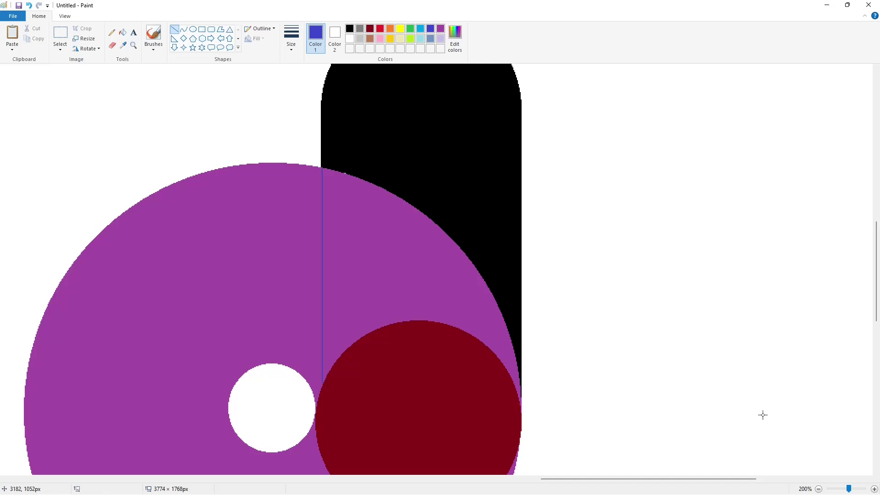
key(ctrl+z)
scroll(756, 421, down, 2)
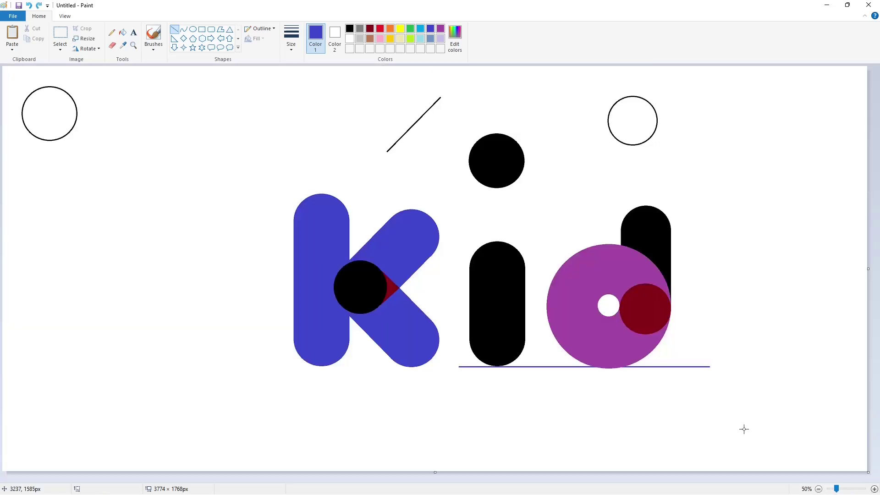
Draw a thin vertical indigo line across the O from the center hole's right edge up to the O's upper edge
click(852, 487)
drag(421, 479, 778, 427)
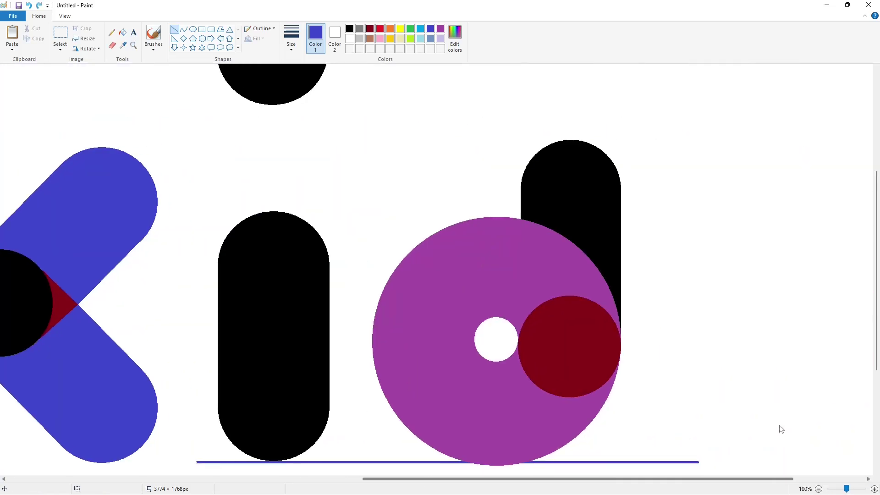
click(858, 488)
click(858, 488)
scroll(618, 428, right, 3)
scroll(336, 235, down, 3)
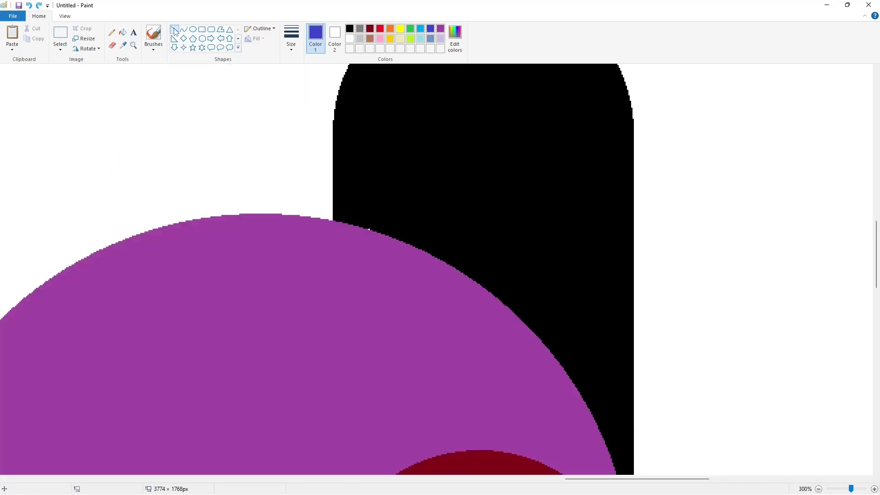
click(291, 46)
click(316, 118)
scroll(329, 148, down, 1)
scroll(333, 124, down, 1)
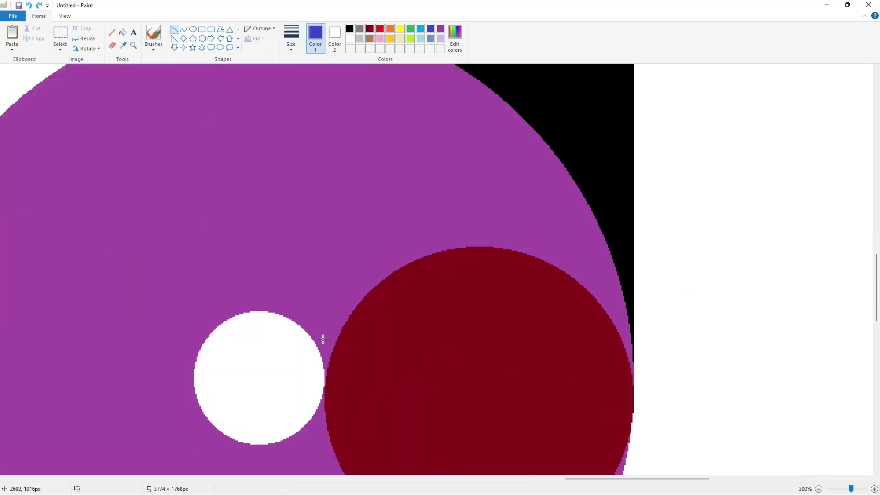
drag(323, 366, 323, 79)
scroll(349, 187, up, 1)
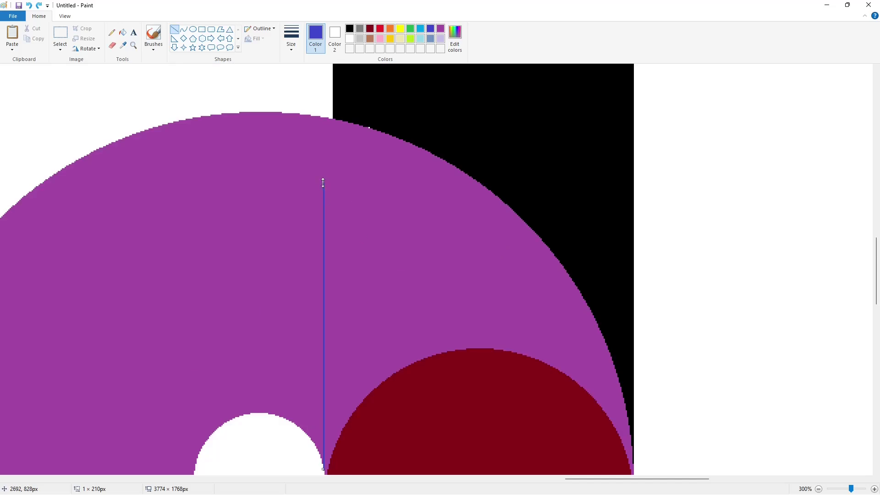
drag(323, 182, 323, 115)
click(374, 163)
Fill the part of the O between the vertical line and the black stem with indigo
click(123, 32)
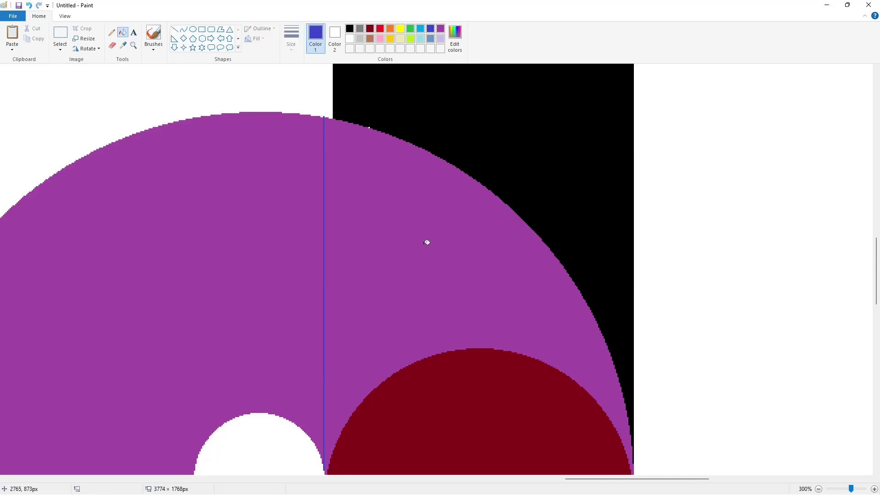
click(426, 242)
scroll(466, 286, down, 2)
scroll(465, 288, up, 6)
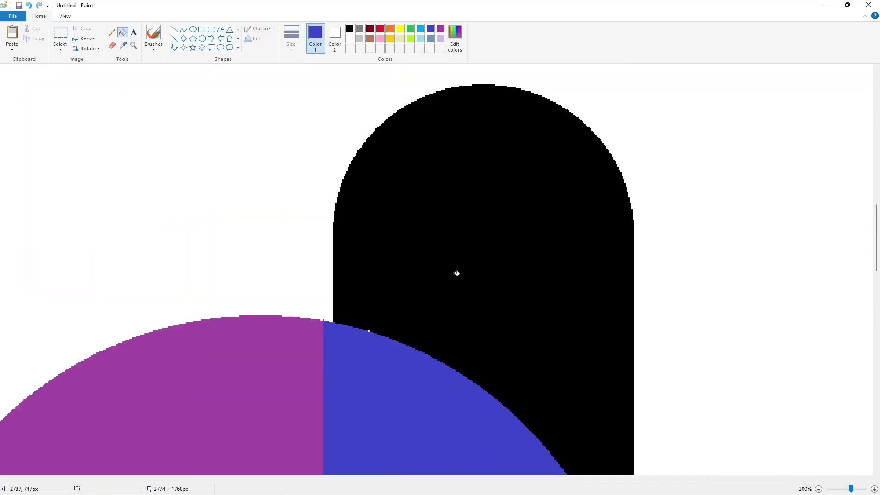
Outline the stem's rounded top with a dark red ellipse about 224 × 210 px
click(193, 30)
click(369, 28)
scroll(349, 238, down, 2)
drag(359, 235, 591, 432)
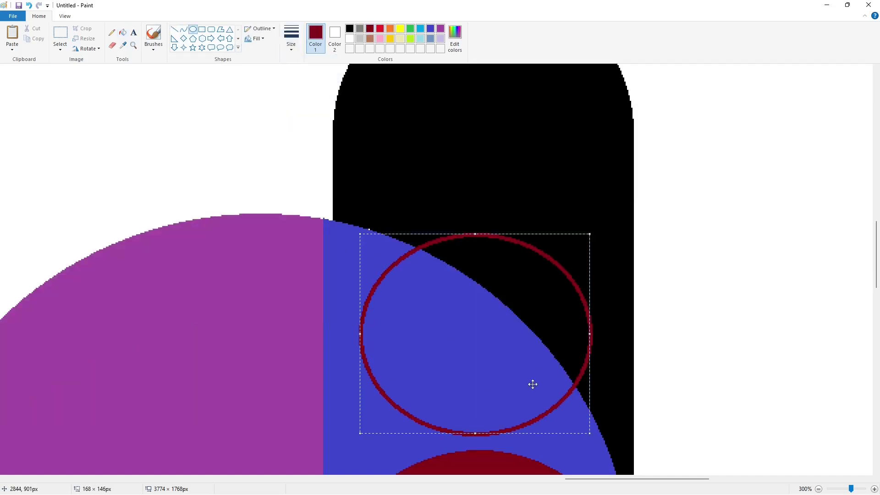
drag(491, 355, 457, 339)
drag(556, 320, 631, 320)
drag(478, 220, 477, 131)
scroll(772, 382, up, 2)
key(Up)
key(Up)
key(Up)
key(Up)
key(Up)
key(Up)
key(Up)
key(Up)
key(Up)
key(Up)
key(Up)
key(Up)
key(Up)
key(Up)
key(Up)
key(Up)
key(Up)
key(Up)
key(Up)
key(Up)
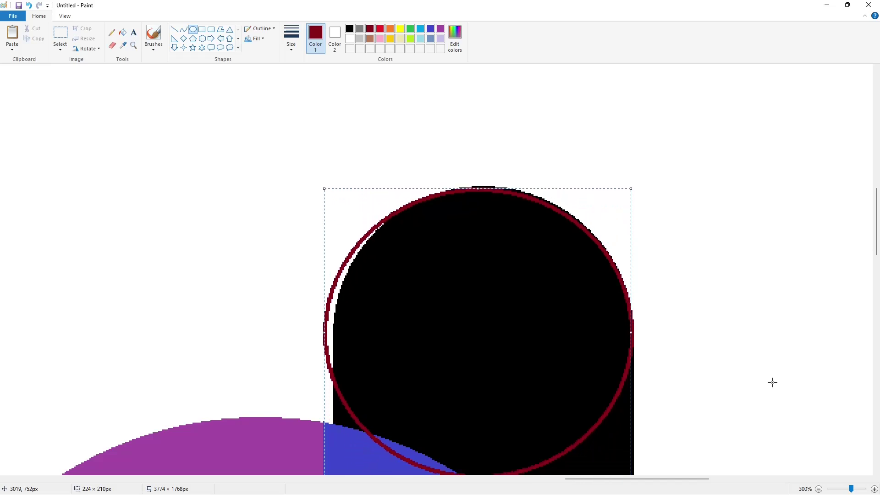
click(772, 383)
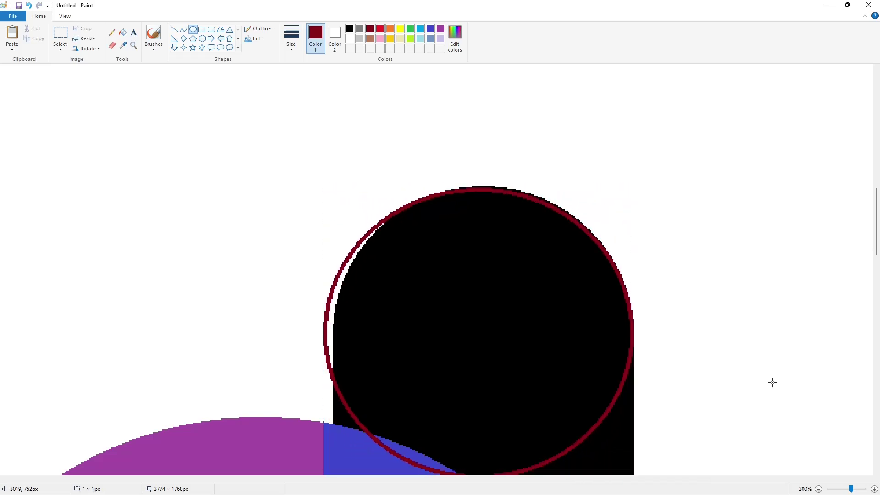
Fill the ellipse over the stem's rounded top with dark red
click(123, 32)
click(455, 275)
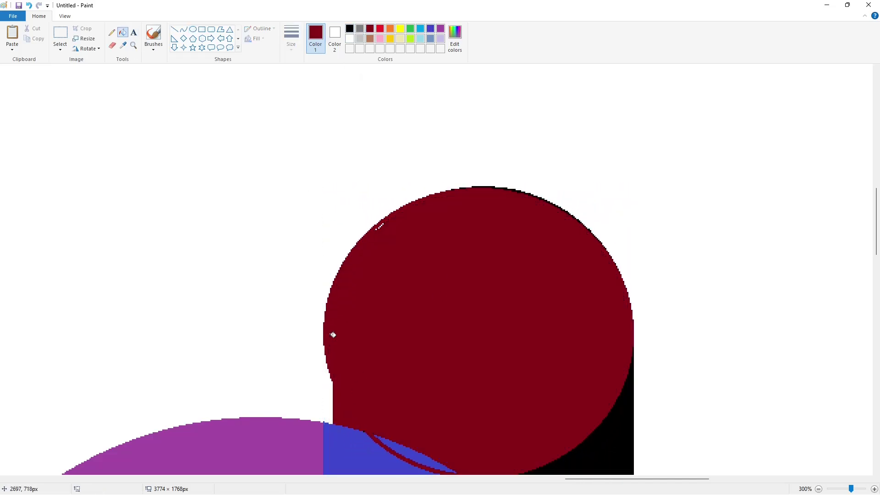
scroll(367, 235, down, 2)
Draw a vertical dark red line about 63 px long from the O to the stem's rounded top and fill the gap dark red
click(174, 29)
click(291, 37)
click(303, 72)
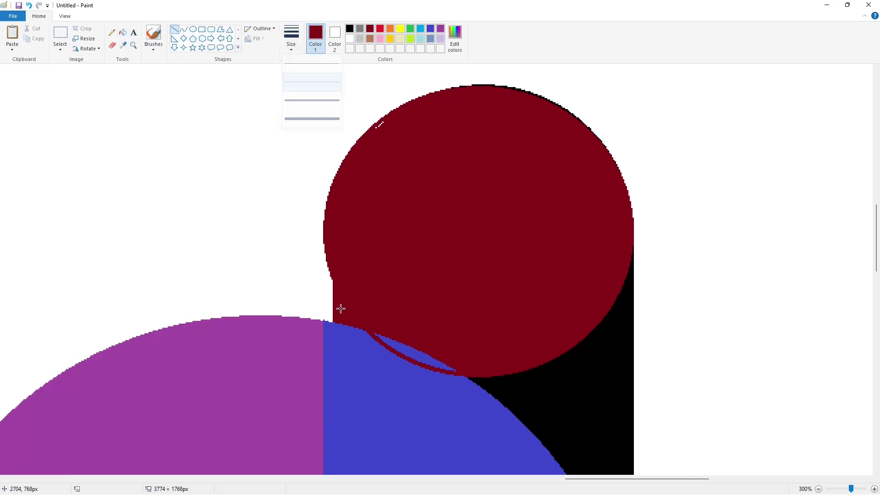
drag(324, 323, 324, 236)
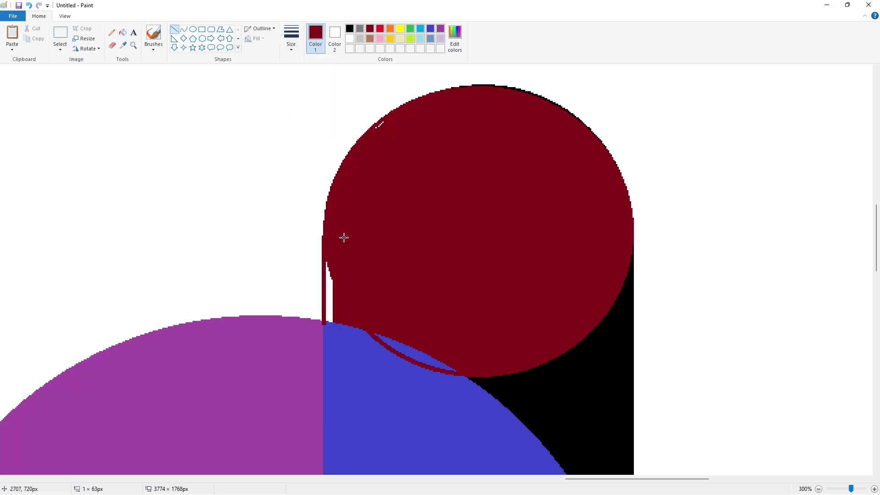
click(123, 32)
click(333, 279)
Copy the O's upper-left arc, flip it horizontally, and place it over the upper-right arc where the O meets the stem
drag(589, 478, 536, 471)
scroll(366, 298, down, 2)
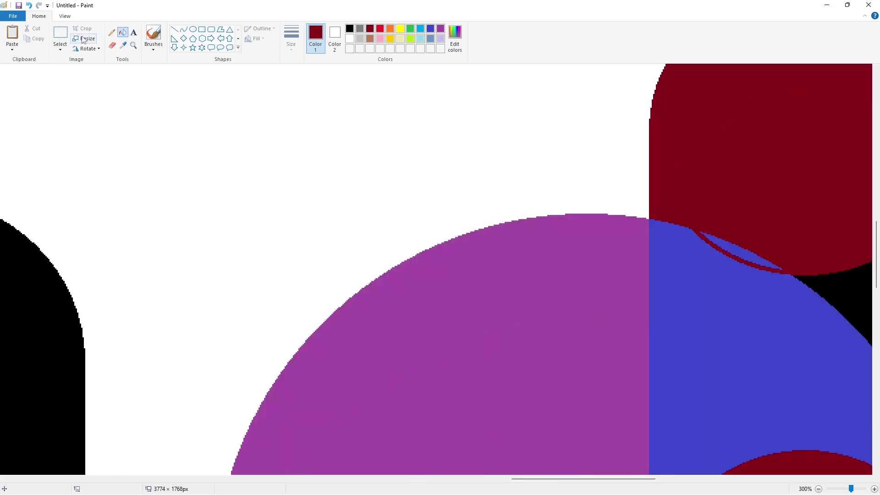
click(61, 33)
click(498, 176)
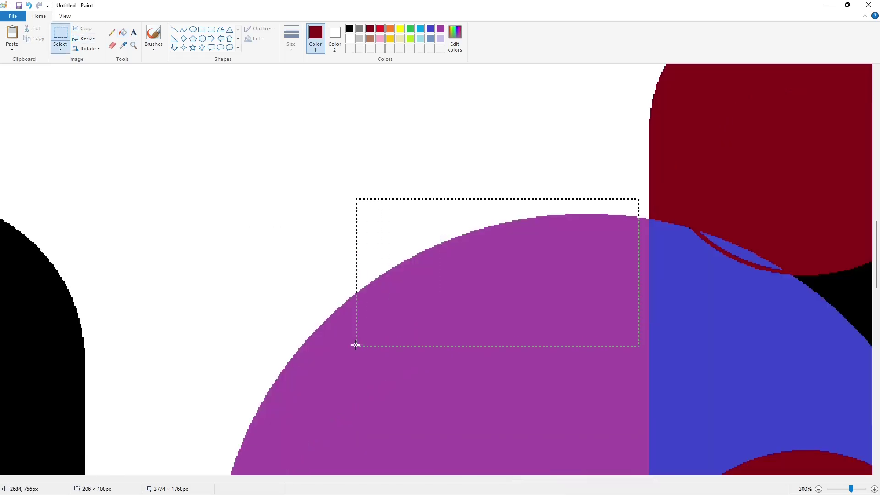
drag(355, 345, 355, 345)
key(ctrl+c)
key(ctrl+v)
click(91, 49)
click(97, 101)
drag(108, 124, 648, 254)
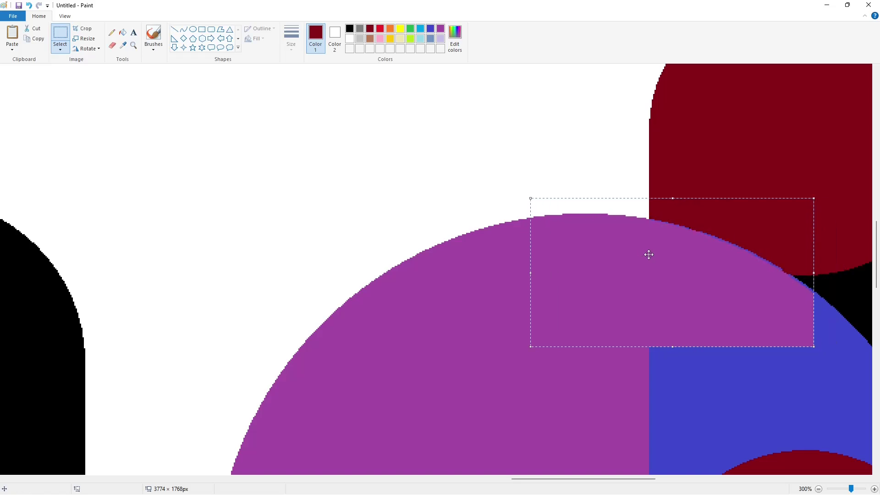
key(Escape)
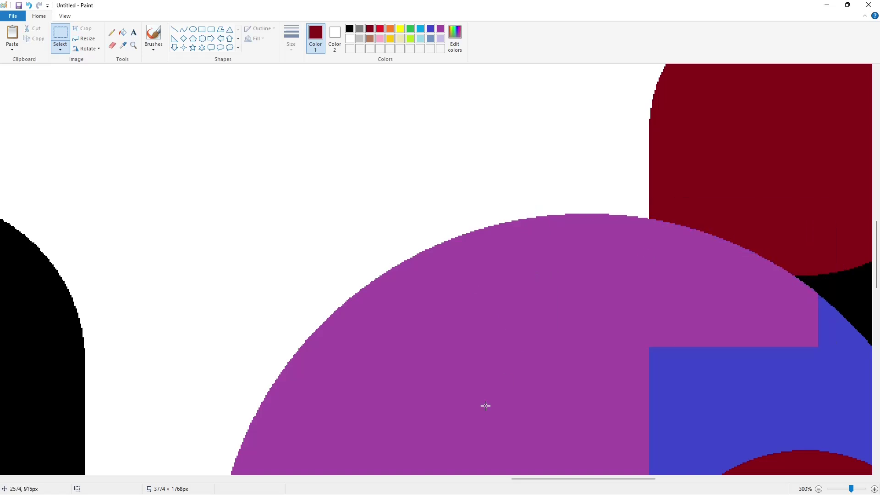
Draw a vertical indigo line about 119 px long along the overlap's left edge and fill the pasted purple patch with indigo
drag(523, 479, 579, 479)
click(430, 29)
click(174, 29)
click(291, 38)
click(311, 82)
drag(315, 210, 315, 371)
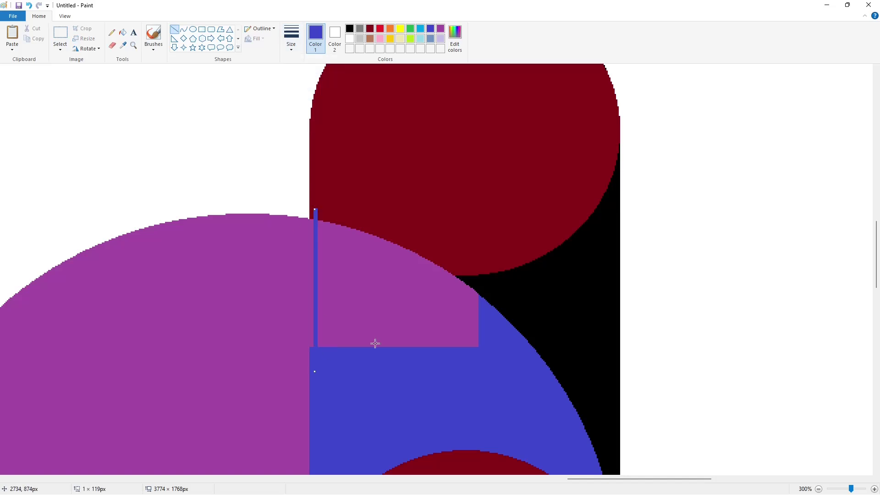
click(123, 32)
click(344, 287)
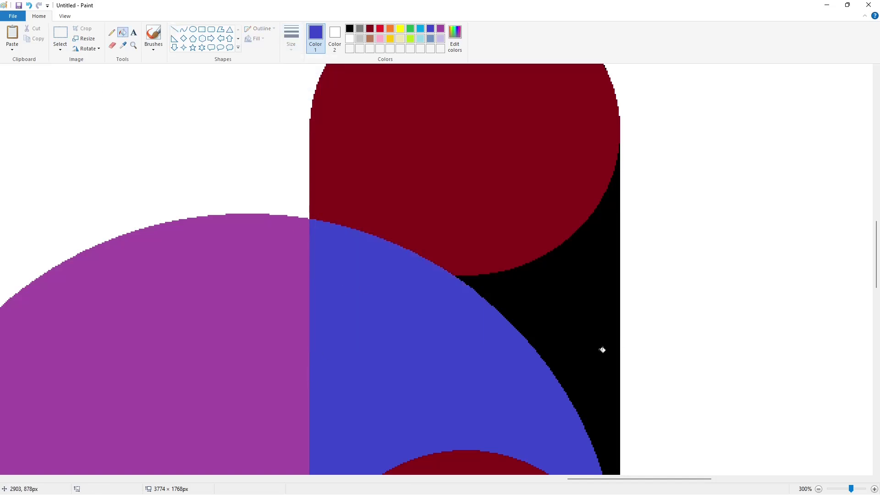
Fill the remaining black area of the d's stem with dark red
click(370, 28)
click(572, 306)
scroll(751, 410, down, 5)
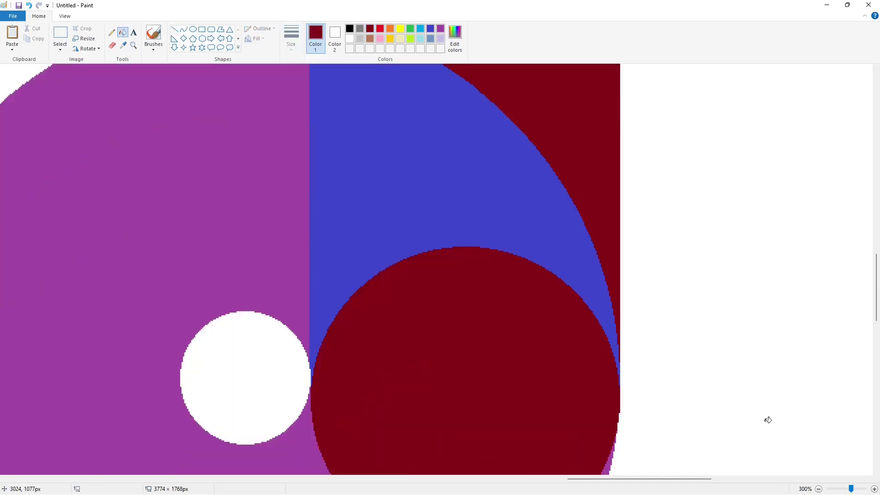
ctrl+scroll(768, 420, down, 3)
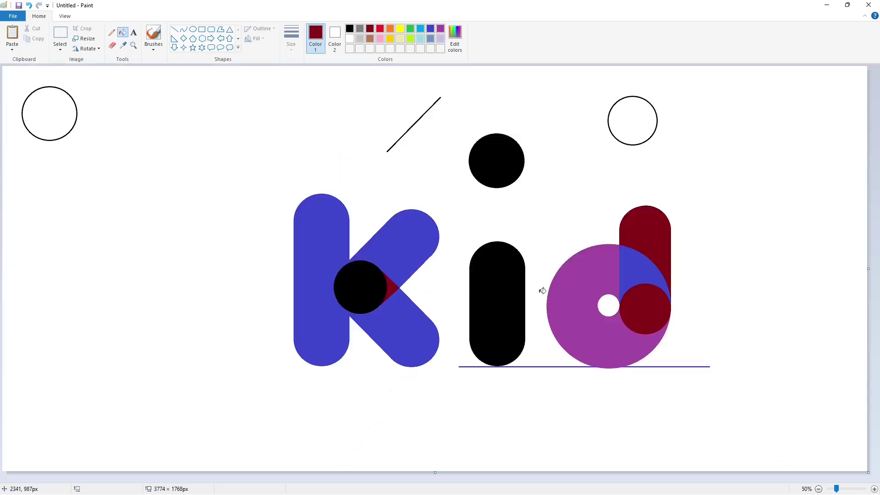
Paint the circle outline above the d and the diagonal line white, and undo the same fill on the upper-left circle
click(349, 38)
click(654, 109)
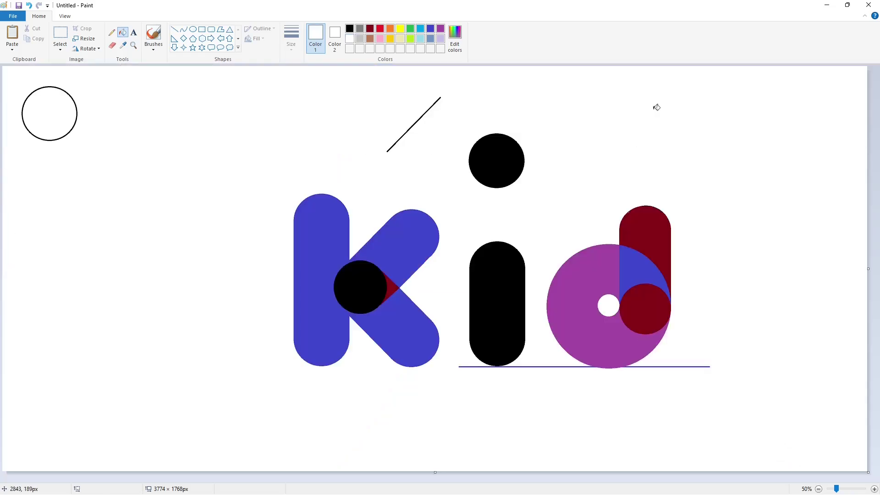
click(441, 97)
click(74, 98)
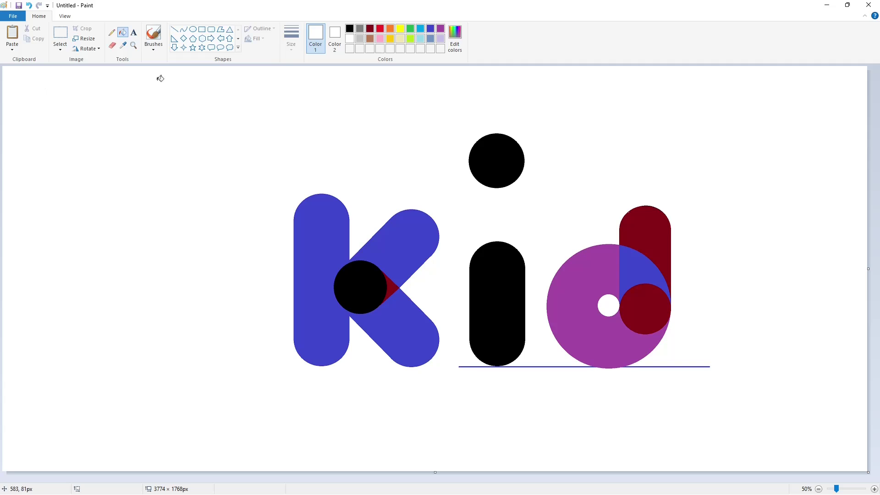
key(ctrl+z)
Recolor the upper-left circle's outline and the i's dot and stem dark red
click(370, 28)
click(77, 104)
click(484, 153)
click(495, 297)
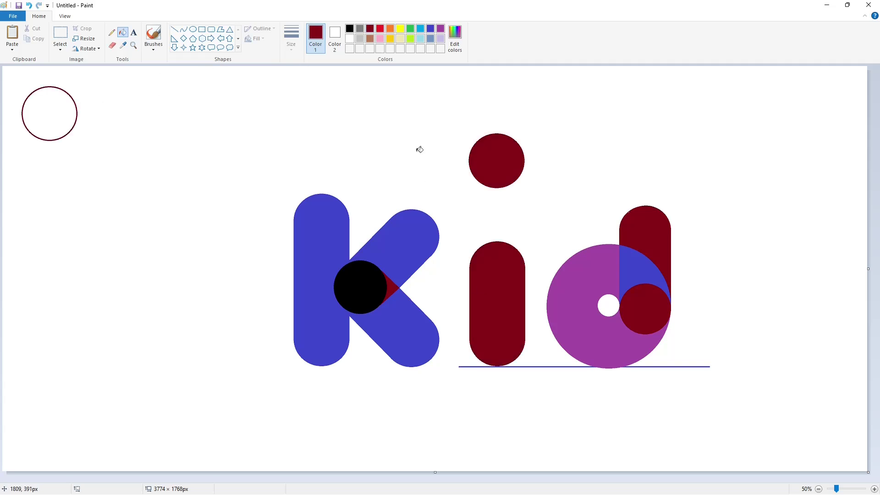
Fill the background black and back to white, and erase the indigo baseline between the i and the O
click(349, 29)
click(527, 113)
click(349, 38)
click(411, 158)
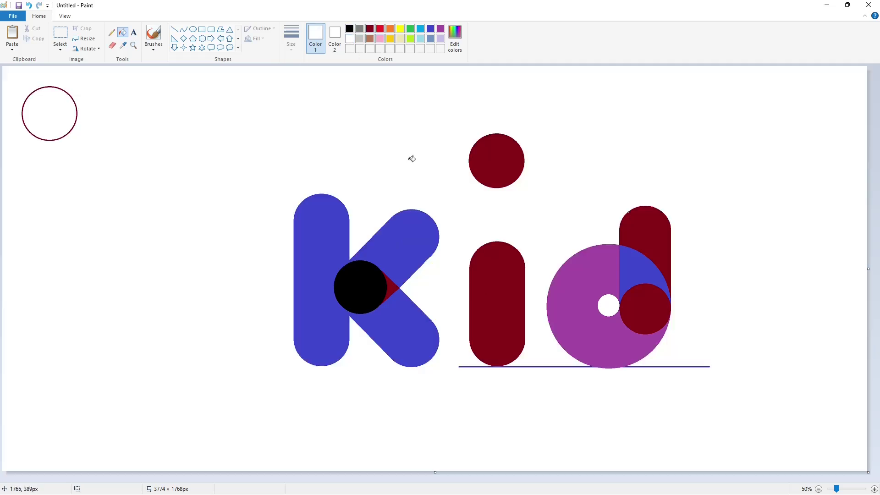
click(534, 365)
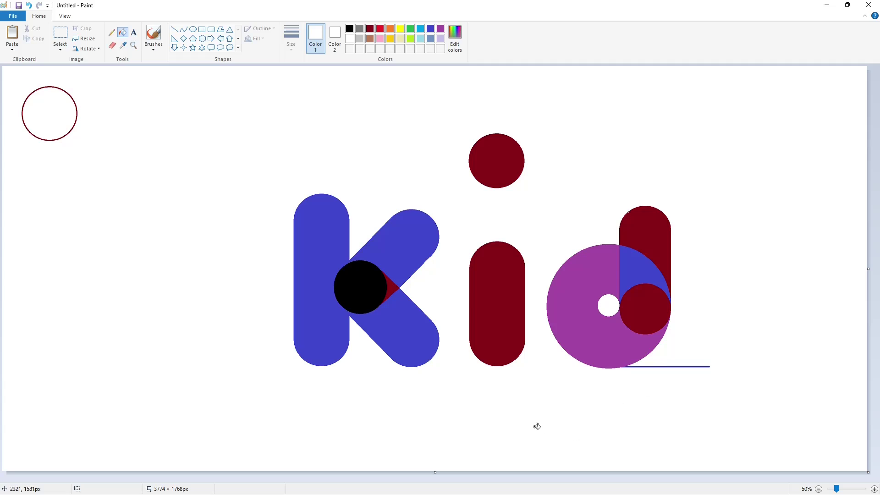
Try to move the upper-left circle outline to the right of the d, and undo it
click(60, 33)
drag(12, 73, 107, 175)
mouse_move(48, 107)
mouse_down()
mouse_move(760, 224)
mouse_move(786, 253)
mouse_up()
key(ctrl+z)
Draw a black-outlined circle about 199 × 201 px to the right of the d's stem
click(193, 29)
click(350, 29)
click(292, 38)
click(308, 100)
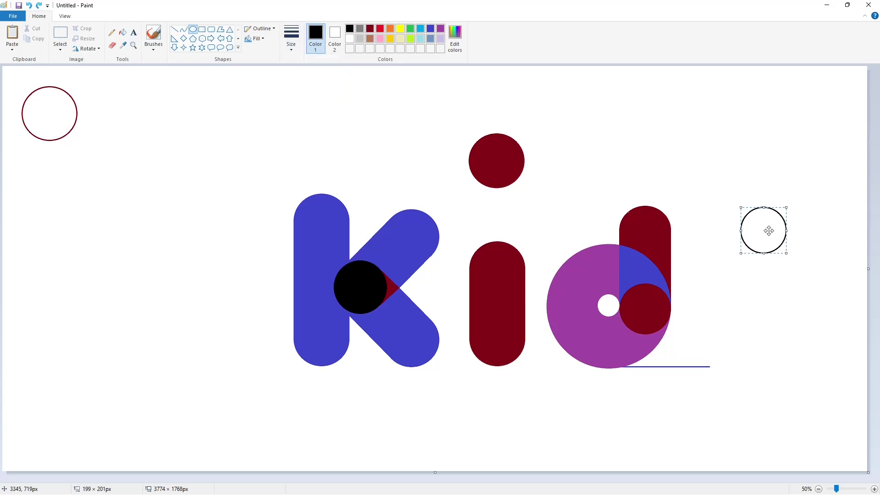
click(608, 202)
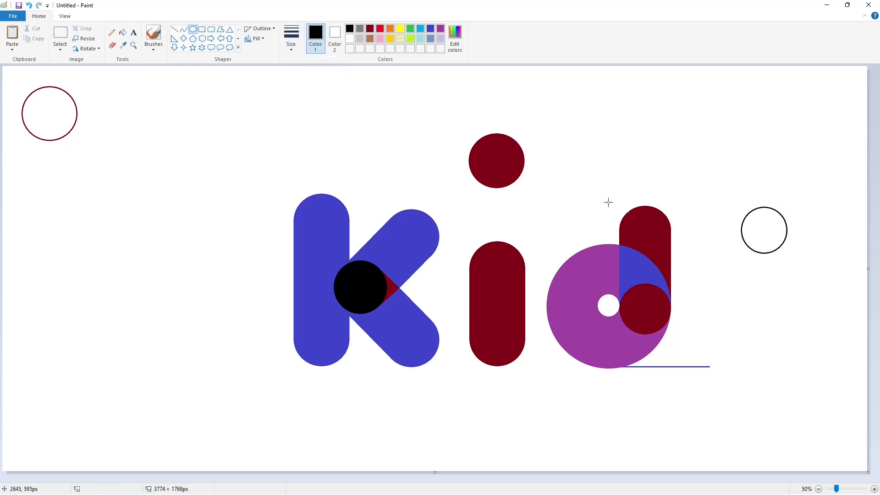
Draw black horizontal lines leftward from the new circle's top and bottom, and trim the upper line's outer end
click(176, 31)
click(874, 489)
drag(403, 478, 834, 479)
drag(663, 349, 606, 353)
click(700, 381)
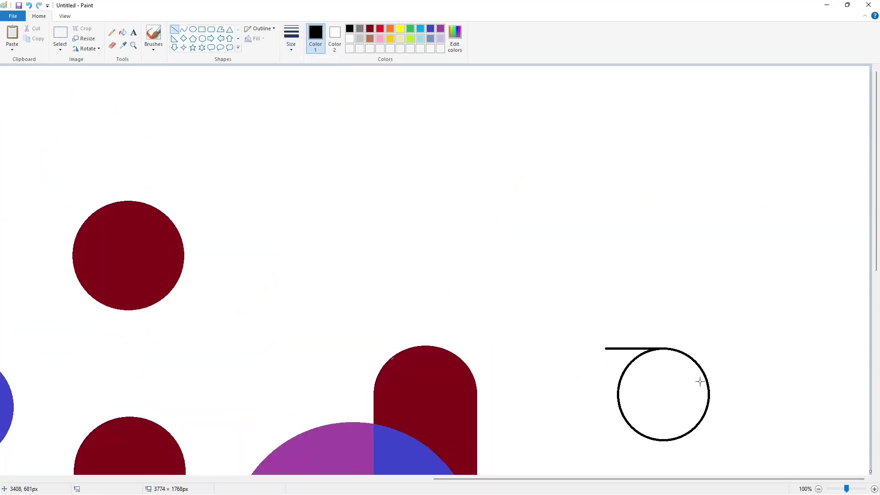
drag(661, 440, 620, 440)
ctrl+scroll(750, 411, down, 1)
click(112, 45)
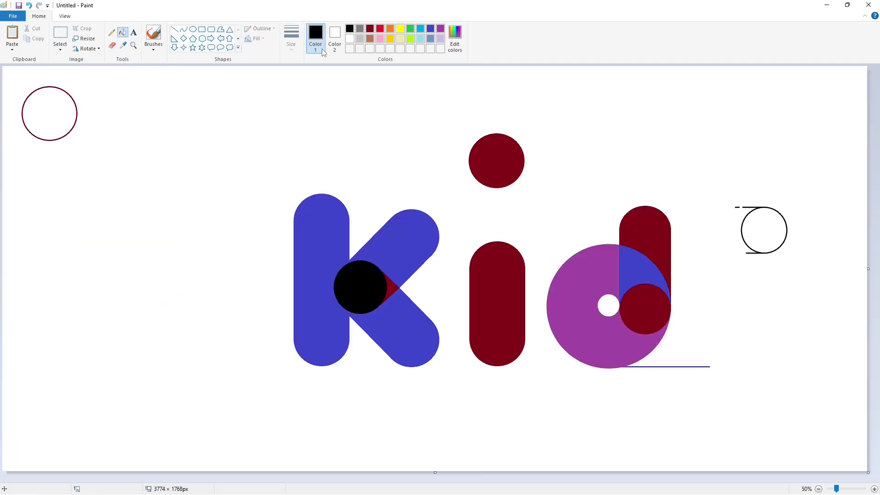
click(737, 207)
Draw a large black curve from the upper line's end, bowing left and down as the S's upper outer edge
click(184, 29)
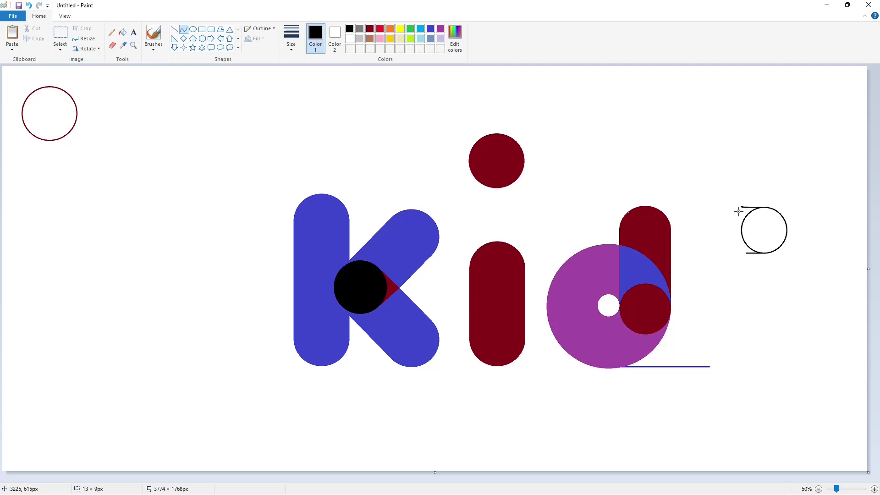
drag(737, 212, 734, 306)
drag(742, 226, 664, 281)
Draw a small black curve from the lower line's end, curling back right as the S's upper inner bend
drag(747, 258, 748, 265)
click(735, 253)
click(733, 262)
click(800, 277)
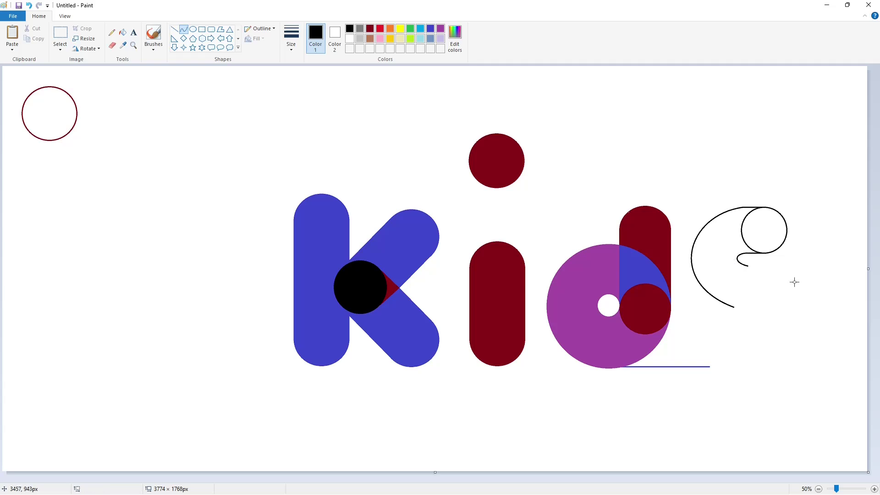
Draw a small hook continuing the S's left curve and a large curve bowing right and down as its lower outer edge
click(757, 313)
click(752, 324)
click(785, 317)
drag(749, 266, 743, 360)
drag(749, 313, 809, 364)
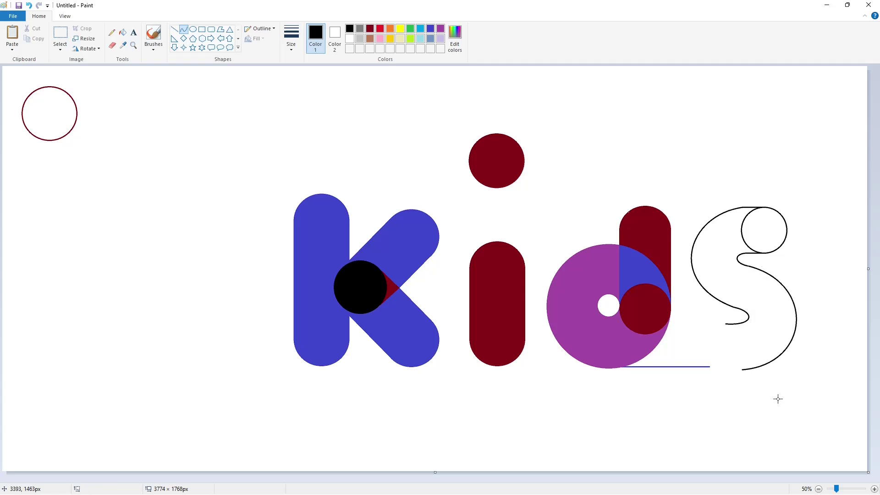
Try a black guide line at the lower left of the S with the Curve tool, and undo it
drag(689, 309, 689, 396)
click(758, 403)
key(ctrl+z)
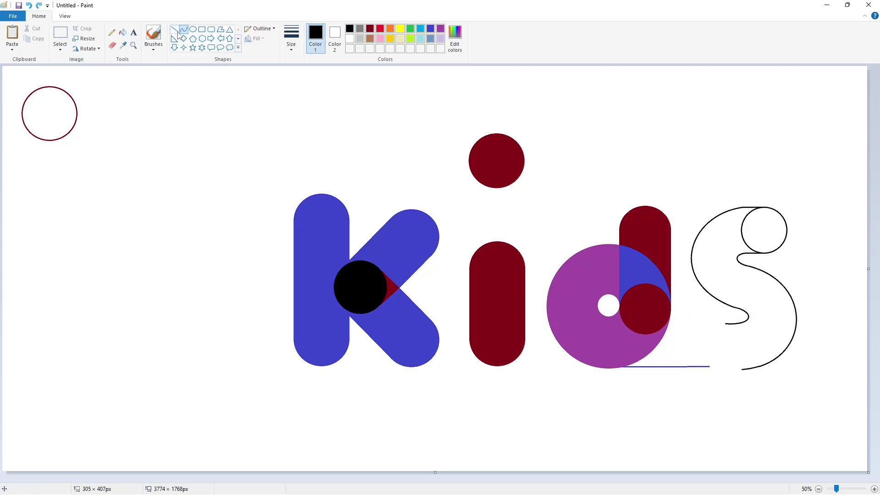
Draw a vertical black guide line at the lower left of the S, crossing the baseline, and nudge it left
click(174, 30)
drag(693, 308, 680, 395)
key(Left)
key(Left)
key(Left)
key(Left)
key(Left)
key(Left)
key(Left)
key(Left)
key(Left)
key(Left)
key(Left)
key(Left)
key(Left)
key(Left)
key(Left)
key(Left)
key(Left)
click(768, 401)
Draw a horizontal black line about 212 px long from the S's lower hook leftward across the vertical guide line
click(875, 489)
drag(405, 479, 739, 438)
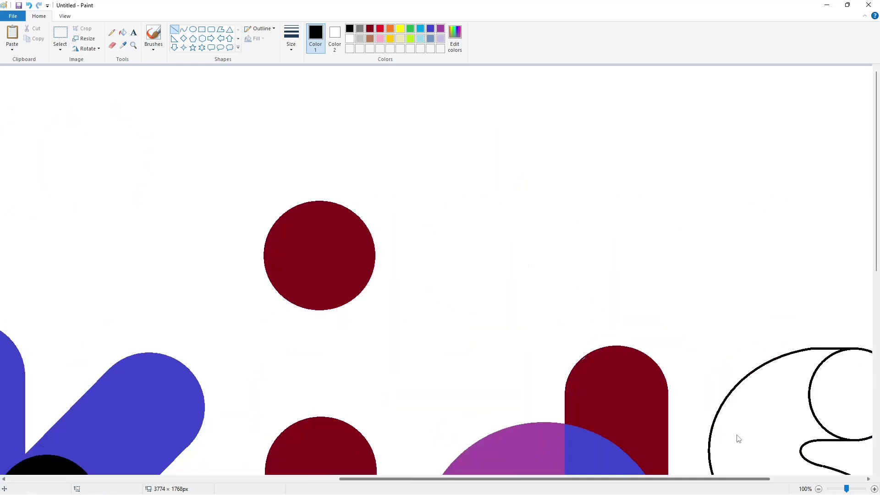
scroll(738, 438, down, 3)
drag(634, 479, 711, 481)
scroll(641, 390, down, 3)
drag(628, 274, 532, 274)
key(Up)
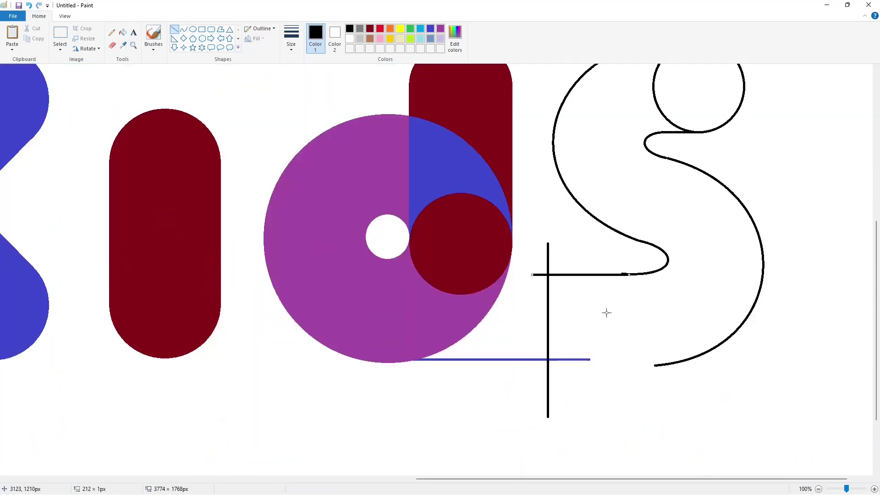
Draw a horizontal black line from the lower end of the S's outer curve leftward across the vertical guide line
key(Up)
key(Down)
click(621, 373)
drag(655, 365, 530, 365)
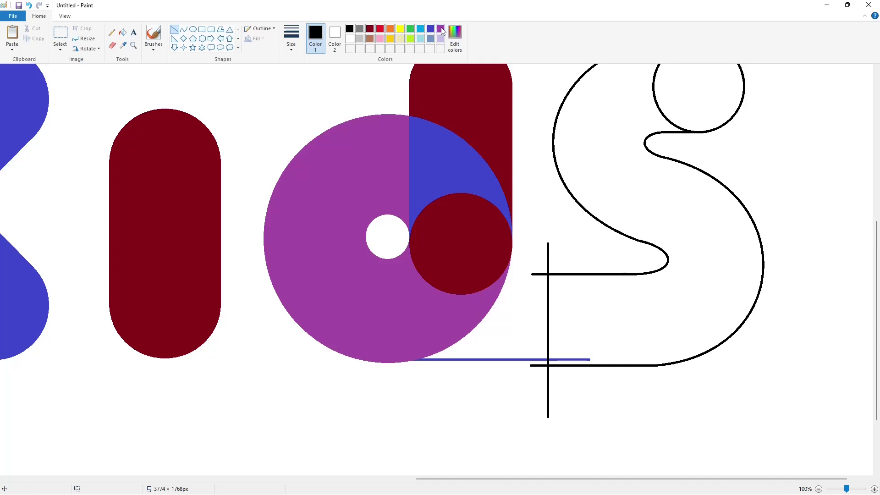
Draw a purple circle fitted between the two horizontal lines at the S's lower-left end and nudge it left toward the vertical guide
click(441, 29)
click(193, 29)
drag(554, 285, 631, 365)
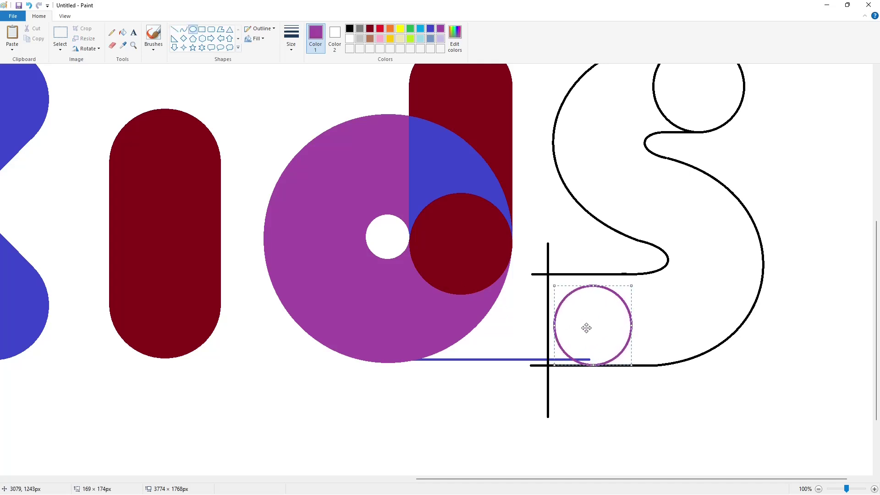
drag(593, 285, 593, 273)
drag(631, 326, 645, 320)
key(Left)
key(Left)
key(Left)
key(Left)
key(Left)
key(Left)
key(Left)
key(Left)
key(Left)
click(709, 398)
Erase the indigo baseline guide between the d and the S by filling its segments with white
click(123, 32)
click(349, 39)
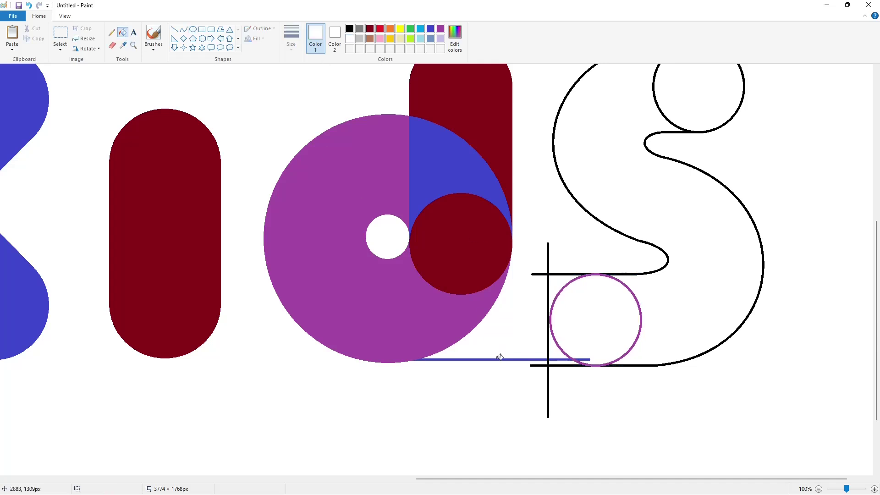
click(499, 360)
click(548, 360)
click(587, 359)
Fill the whole S with black, including the circles at both of its ends
click(349, 29)
click(611, 293)
click(637, 293)
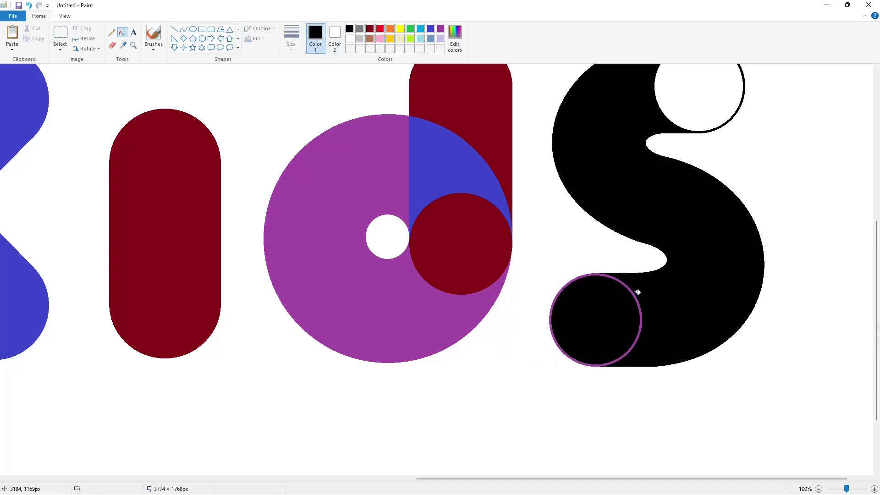
click(634, 293)
click(691, 115)
Trim the S with white lines along the upper edge of its lower arm, about 66 px long, and along its top edge
click(349, 39)
click(174, 29)
drag(575, 270, 601, 269)
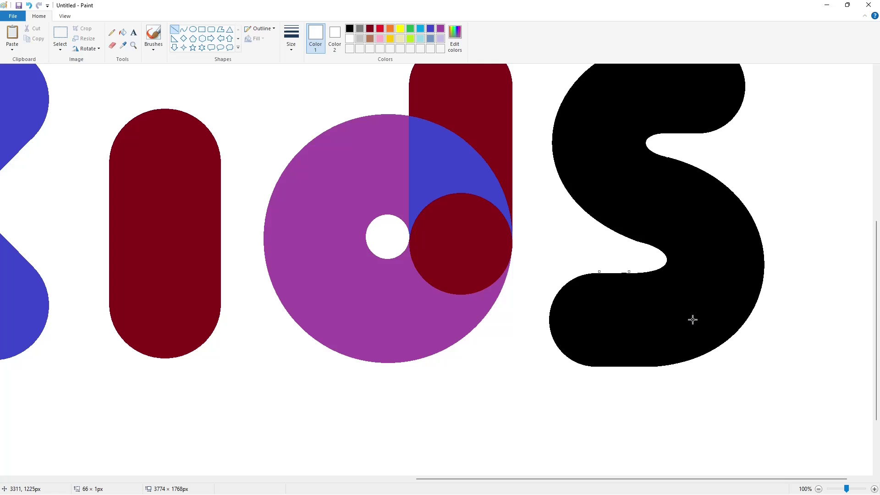
scroll(692, 320, up, 2)
scroll(553, 151, down, 2)
scroll(545, 147, up, 2)
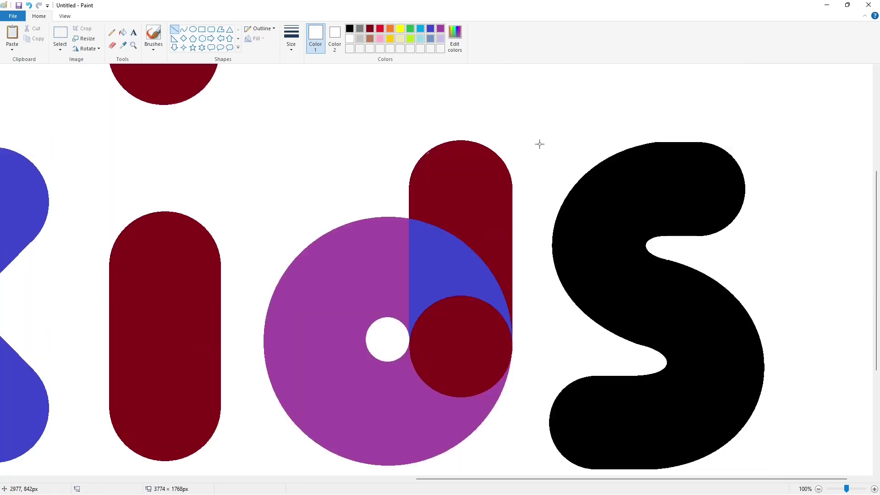
click(350, 29)
click(349, 39)
drag(633, 147, 689, 139)
scroll(703, 317, down, 2)
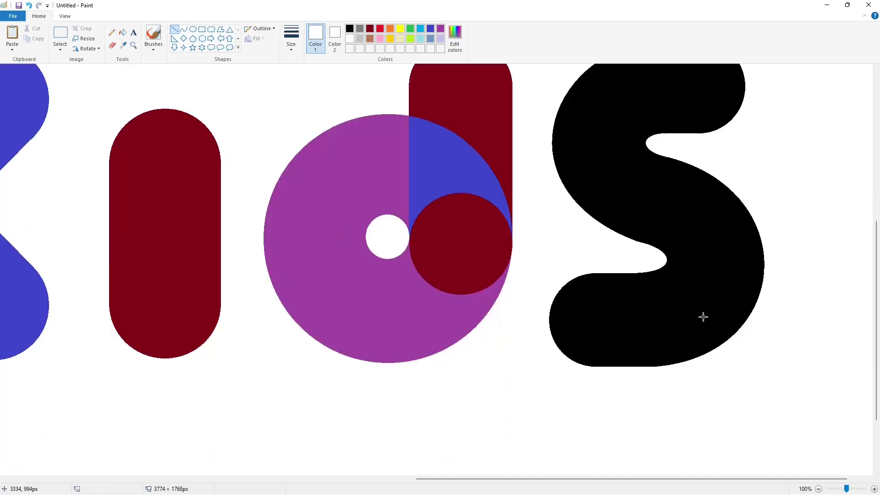
Fill the S with purple
click(440, 29)
click(123, 32)
click(637, 333)
Try a black circle in the middle of the S between its inner curves, and undo it
click(874, 489)
drag(526, 479, 754, 479)
scroll(627, 394, down, 2)
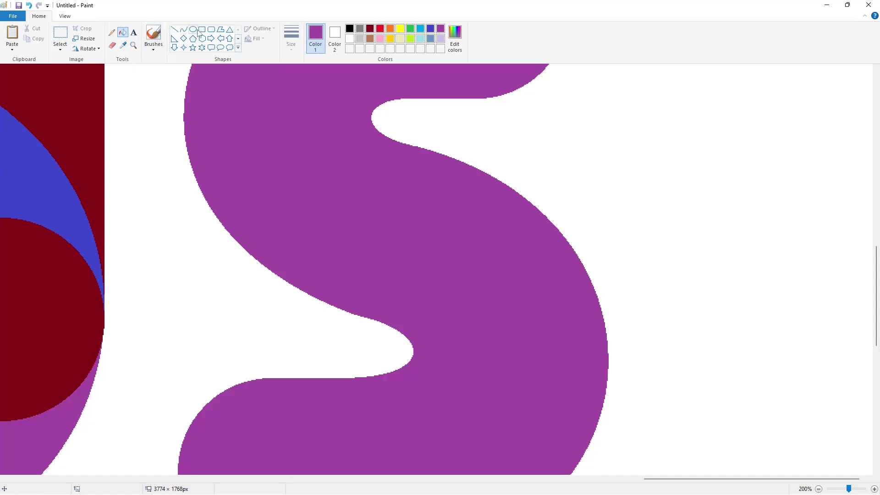
click(193, 29)
click(350, 29)
drag(331, 160, 491, 321)
drag(412, 161, 423, 153)
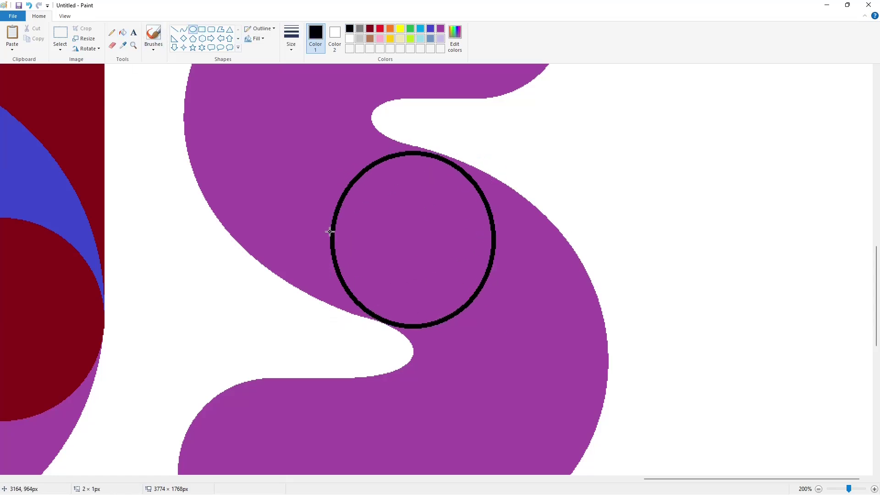
key(ctrl+z)
Draw a black circle in the middle of the S, fit it between the two inner curves, and fill it with black
drag(334, 166, 491, 326)
drag(414, 167, 424, 156)
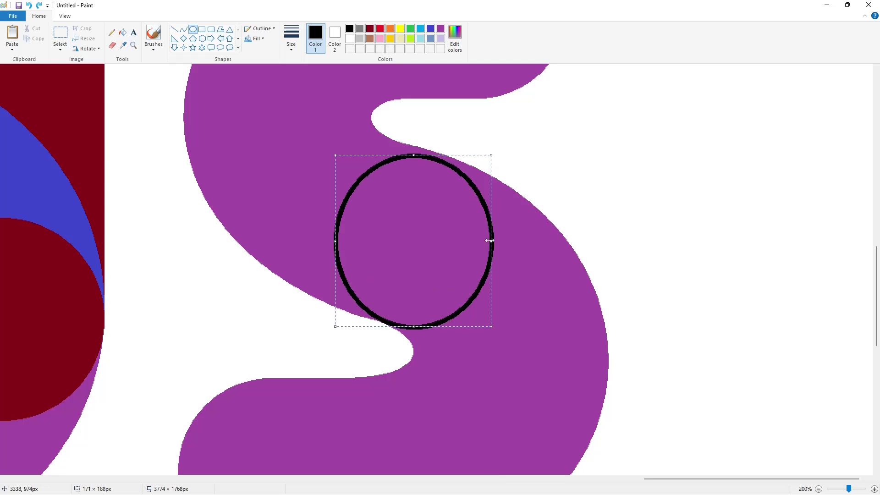
drag(491, 240, 506, 243)
key(Left)
key(Left)
key(Left)
key(Left)
drag(416, 156, 415, 154)
drag(502, 240, 507, 243)
key(Left)
key(Left)
key(Left)
key(Left)
click(704, 263)
click(123, 32)
click(426, 225)
Erase the leftover dark red circle outline in the canvas's upper-left corner by filling it with white
click(819, 489)
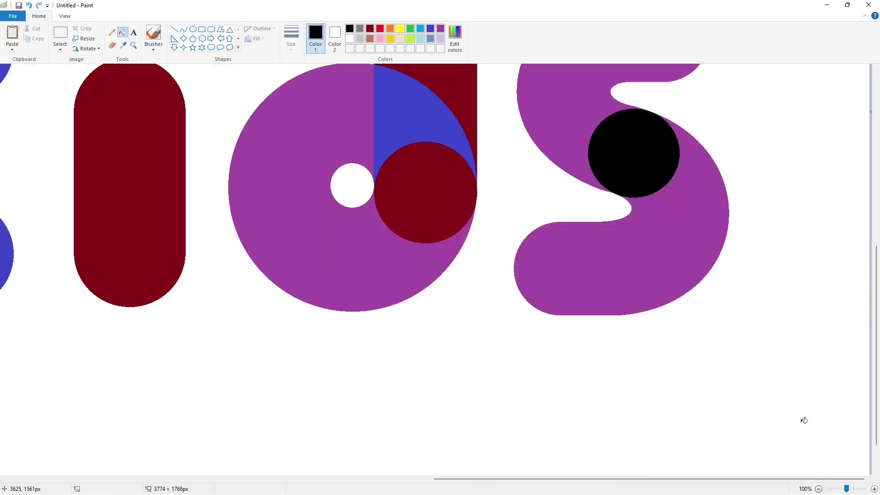
click(818, 489)
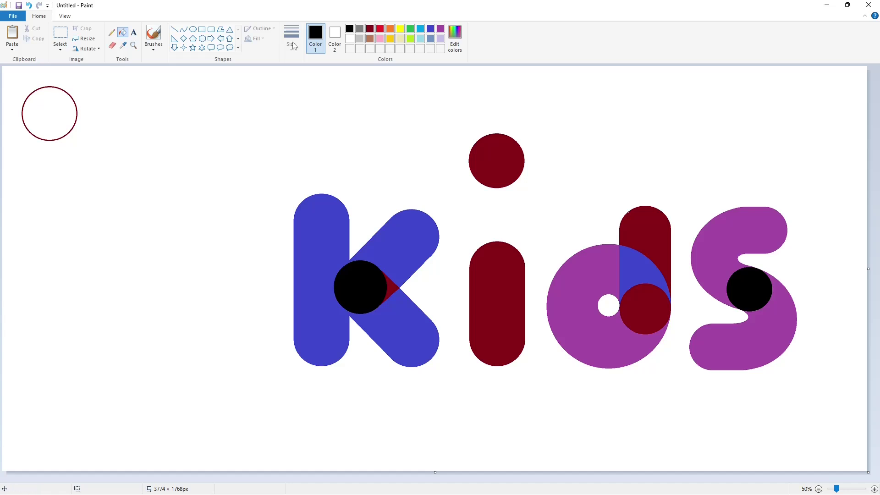
click(350, 39)
click(73, 99)
Draw a black-outlined rectangle about 1021 × 338 px in the empty area left of the K
click(201, 30)
click(291, 41)
click(311, 105)
click(349, 29)
drag(35, 194, 269, 284)
drag(152, 193, 159, 207)
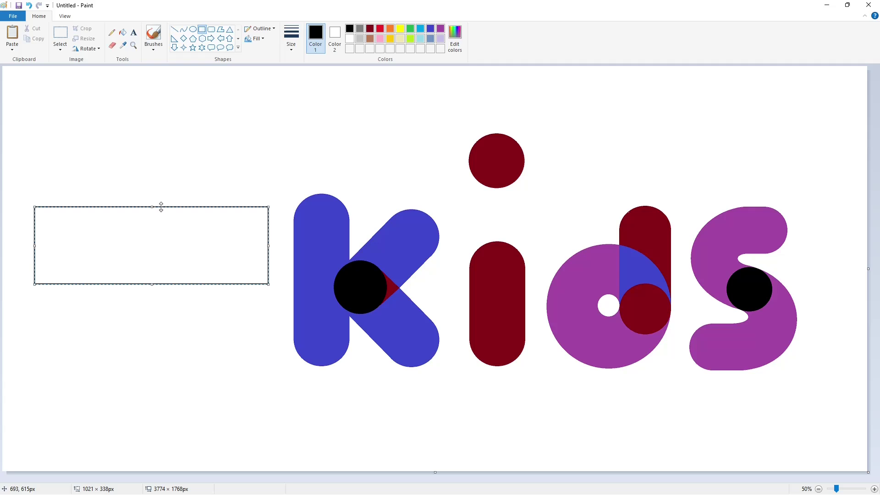
Fill the rectangle and its outline with lavender
click(122, 33)
click(220, 229)
click(440, 39)
click(176, 219)
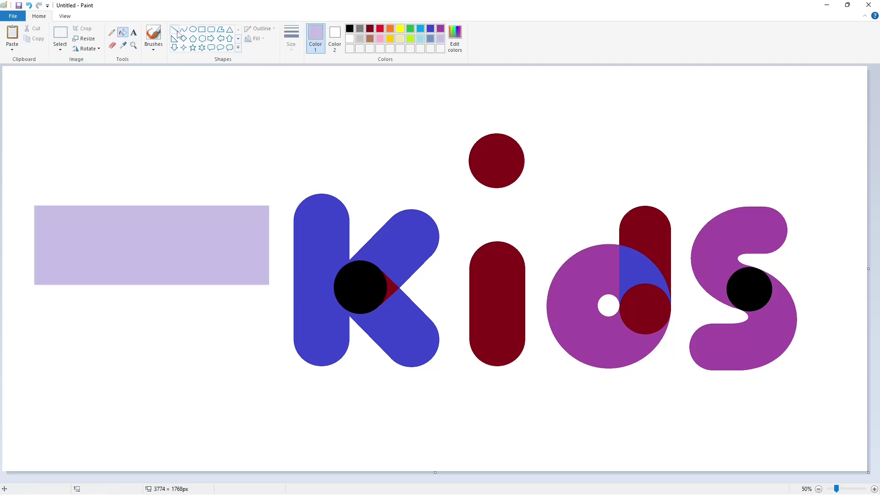
Draw two vertical black lines across the left part of the lavender rectangle to mark the E's sides
click(174, 29)
click(349, 28)
drag(47, 200, 47, 299)
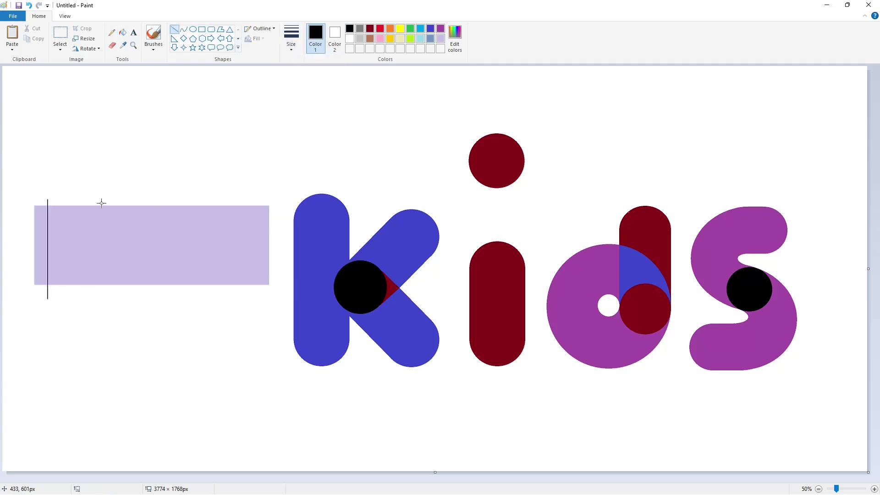
drag(101, 201, 101, 298)
Draw the E's inner guides: a vertical line about 255 px long, two horizontal lines and a rectangle about 163 × 65 px
drag(70, 217, 70, 275)
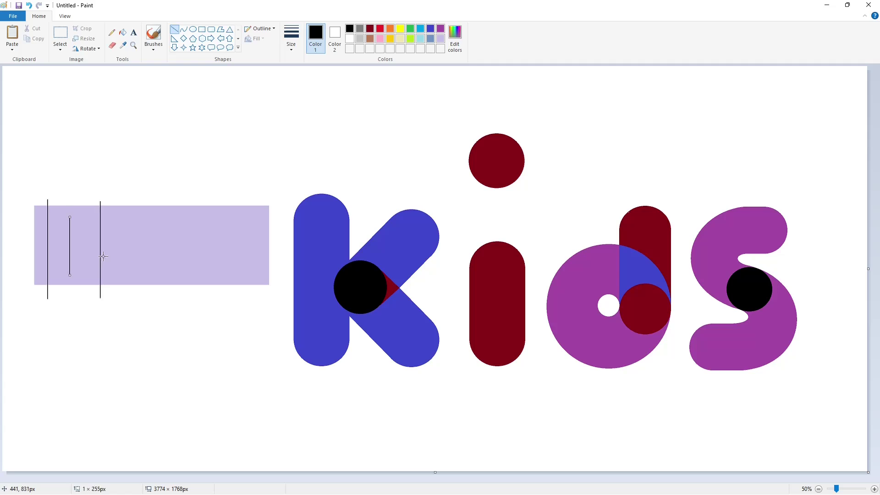
drag(100, 222, 60, 221)
mouse_move(100, 266)
mouse_down()
mouse_move(58, 266)
mouse_move(57, 237)
mouse_up()
click(202, 28)
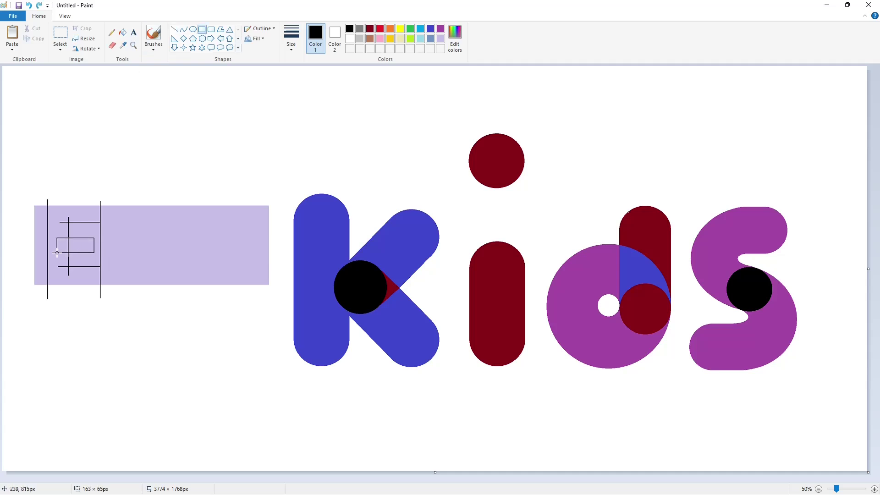
Fill the E's stem and three arms with black
click(874, 489)
click(123, 33)
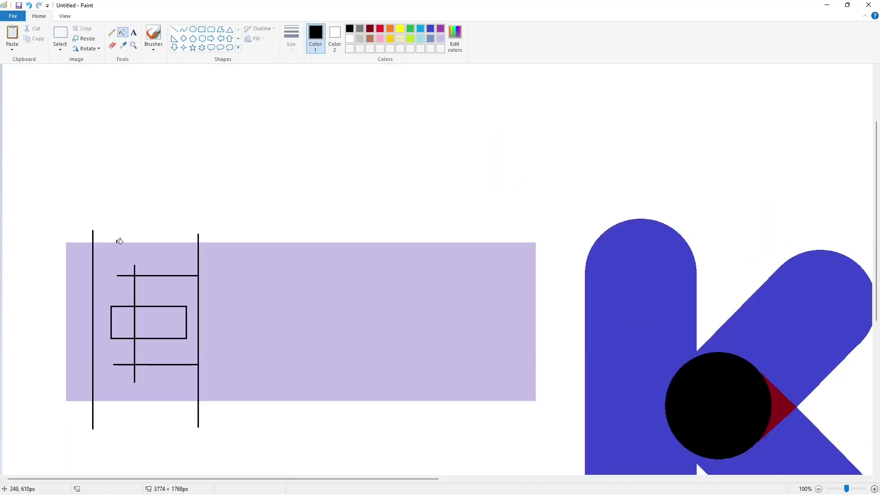
click(117, 257)
click(123, 313)
click(153, 321)
Cut the vertical guides at the E's top and bottom edges with white lines, the upper one about 333 px long
click(349, 38)
click(174, 29)
click(291, 38)
click(295, 83)
drag(81, 240, 233, 239)
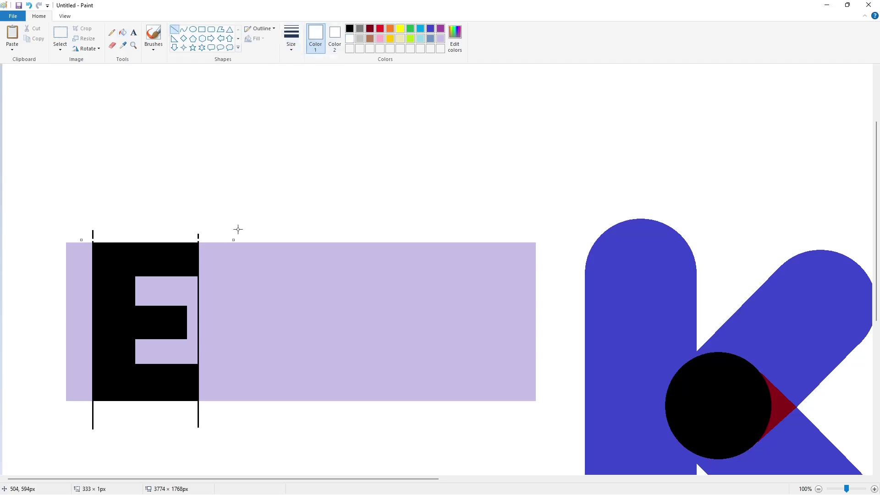
click(158, 321)
Try a white line at the right end of the E's upper gap, nudge it up, and undo it
drag(190, 280, 238, 281)
key(Up)
key(Up)
key(Up)
key(Up)
key(Up)
click(271, 268)
key(ctrl+z)
Recolor the guide line closing the E's gaps lavender, and fill the strip left of the E and the guide stubs with white
click(441, 39)
click(219, 358)
click(122, 32)
click(198, 286)
click(349, 39)
click(80, 257)
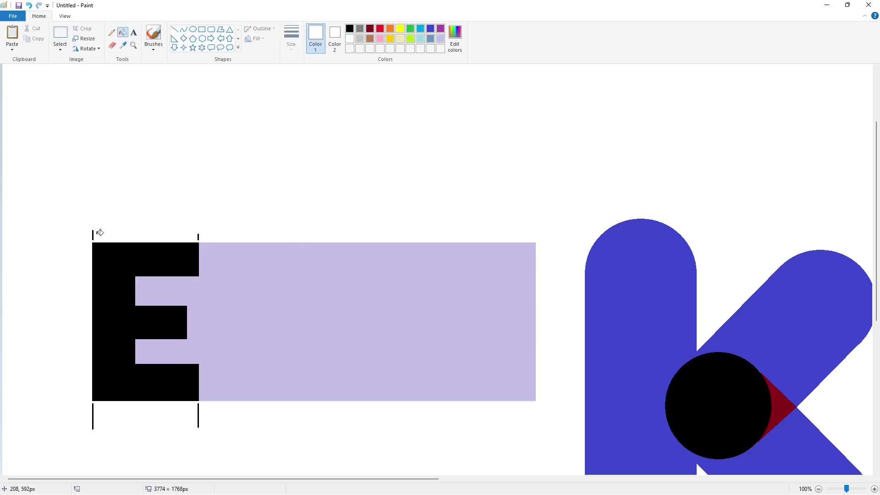
Draw a vertical black line about 451 px long across the lavender rectangle, just right of the E
click(819, 489)
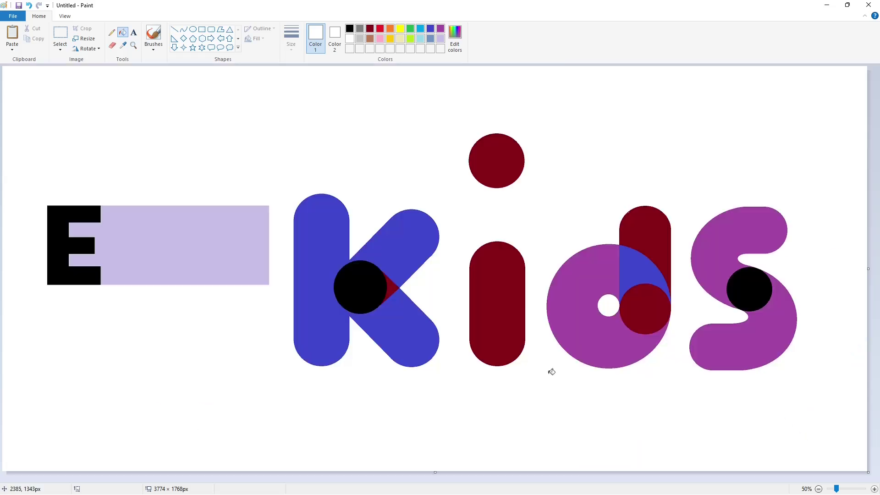
click(174, 29)
click(349, 29)
click(291, 43)
click(298, 82)
drag(116, 201, 116, 304)
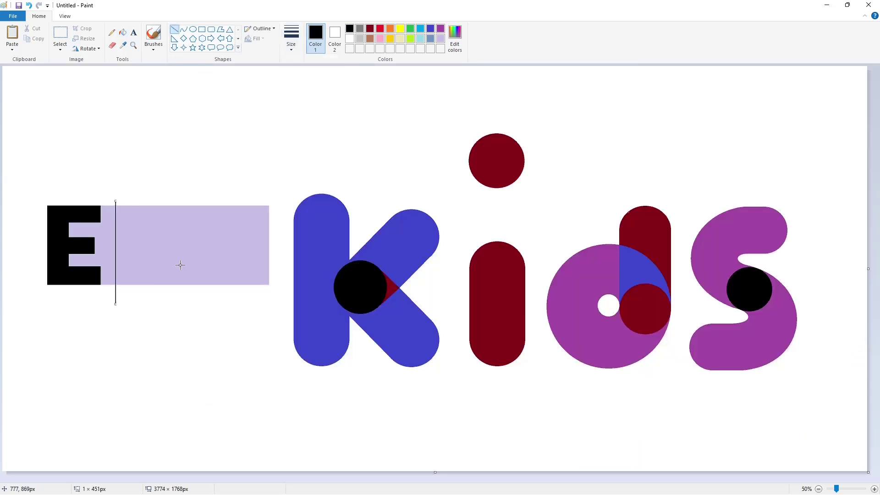
Draw two overlapping stacked circles for the B's bowls, the lower about 213 × 190 px, reaching the rectangle's top and bottom edges
click(193, 29)
drag(139, 210, 175, 246)
drag(158, 210, 155, 247)
mouse_move(153, 207)
mouse_down()
mouse_move(131, 229)
mouse_move(175, 284)
mouse_up()
click(225, 260)
mouse_move(158, 251)
mouse_down()
mouse_move(156, 241)
mouse_move(175, 264)
mouse_up()
drag(133, 263, 127, 263)
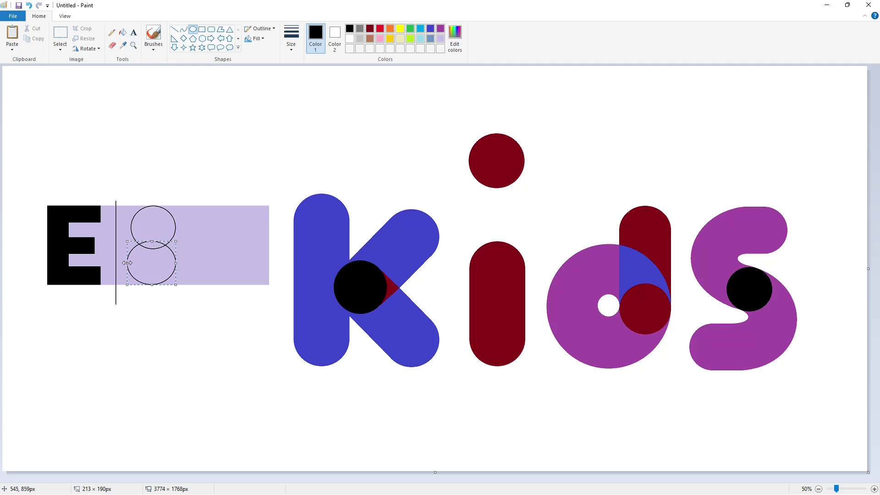
click(218, 266)
Fill both bowls and the area back to the vertical line with black to form a solid B
click(122, 33)
click(153, 228)
click(151, 263)
click(123, 215)
click(126, 239)
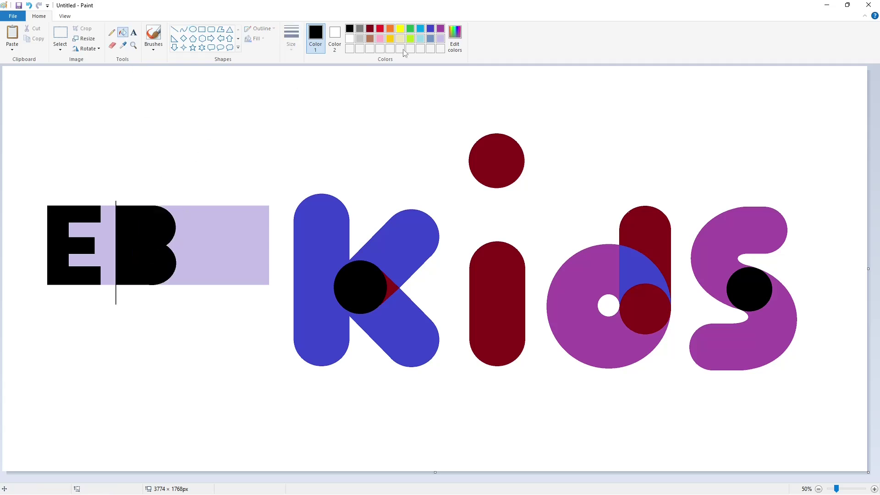
Fill the B with purple and draw a vertical black line inside it for the left side of its holes
click(440, 29)
click(146, 265)
click(174, 29)
click(349, 28)
drag(136, 218, 136, 278)
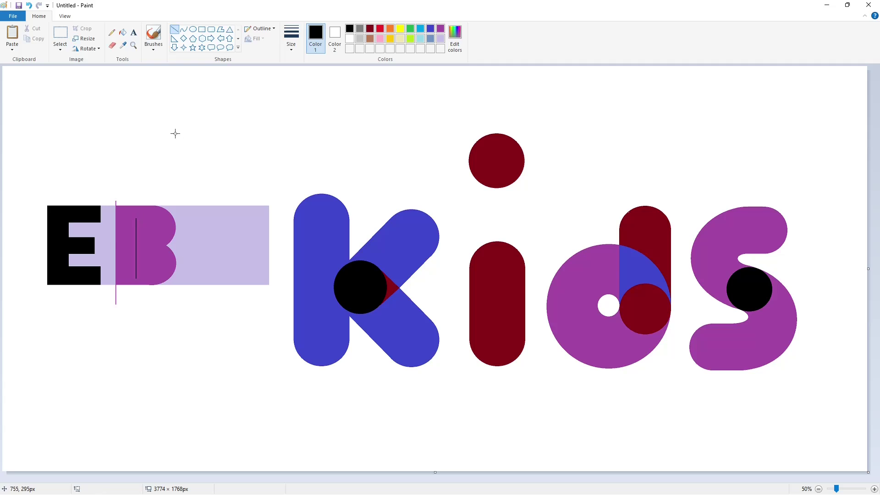
Draw two small black circles inside the B, one per bowl, right of the inner vertical line
click(193, 28)
mouse_move(153, 237)
mouse_down()
mouse_move(148, 256)
mouse_move(156, 268)
mouse_up()
click(245, 303)
key(ctrl+z)
click(205, 277)
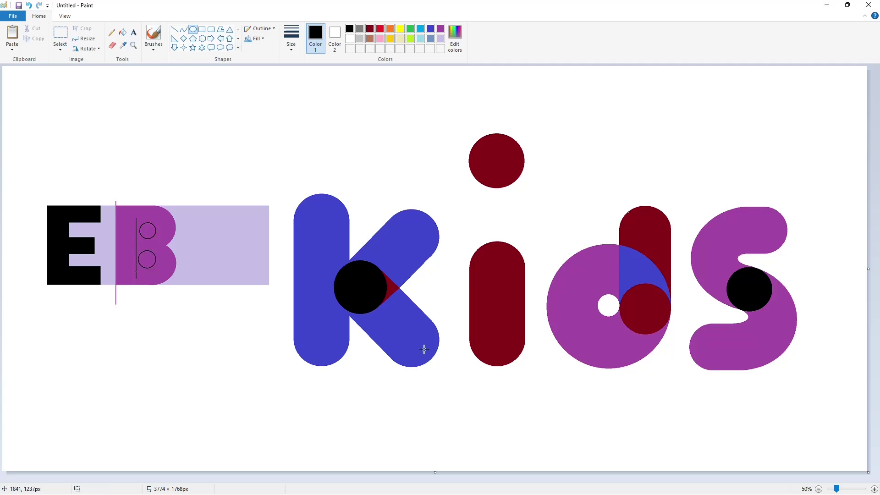
Draw four horizontal dark red lines from the tops and bottoms of the B's two small circles leftward across the inner vertical line
scroll(513, 369, up, 1)
scroll(561, 408, down, 3)
click(174, 29)
drag(293, 278, 266, 278)
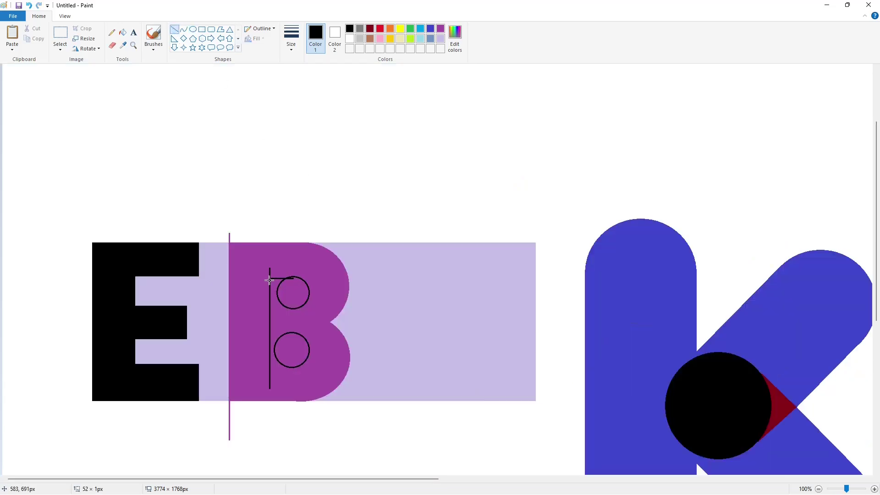
click(370, 28)
click(373, 163)
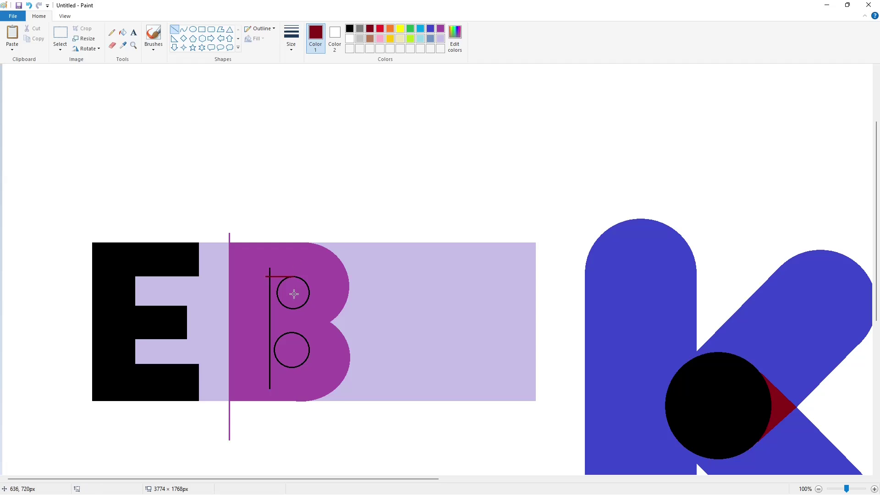
click(334, 296)
drag(291, 330, 257, 331)
drag(290, 368, 257, 368)
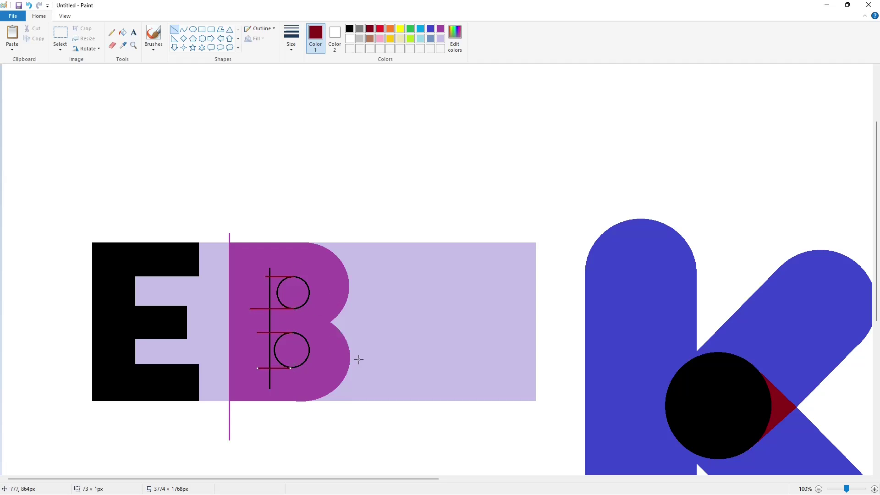
Recolor the small circles' left arcs purple and fill the B's body around its two holes with black
click(123, 33)
click(441, 29)
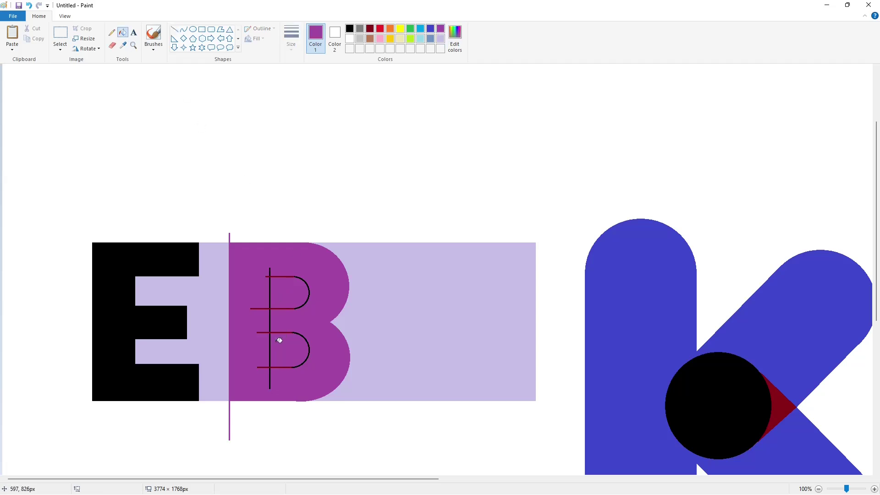
click(349, 28)
click(259, 287)
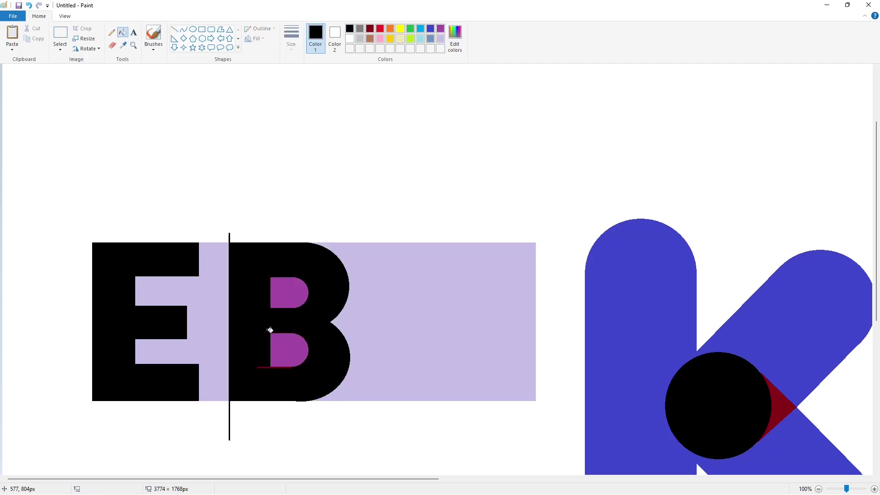
Cover the guide line overhanging the B and fill its two holes and the gap between E and B with white
click(174, 29)
drag(244, 237, 315, 240)
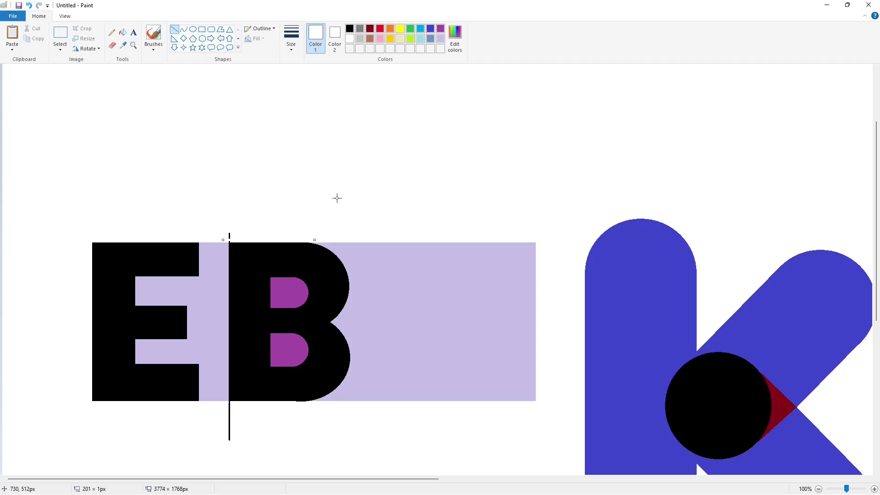
click(122, 32)
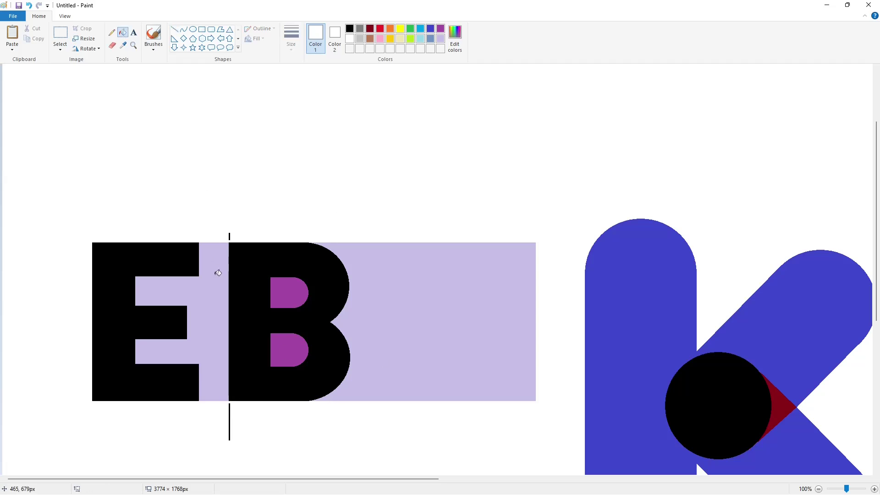
click(216, 271)
click(288, 294)
click(289, 359)
click(229, 409)
Draw a thin black curve right of the B as the upper outer contour of an S
click(818, 489)
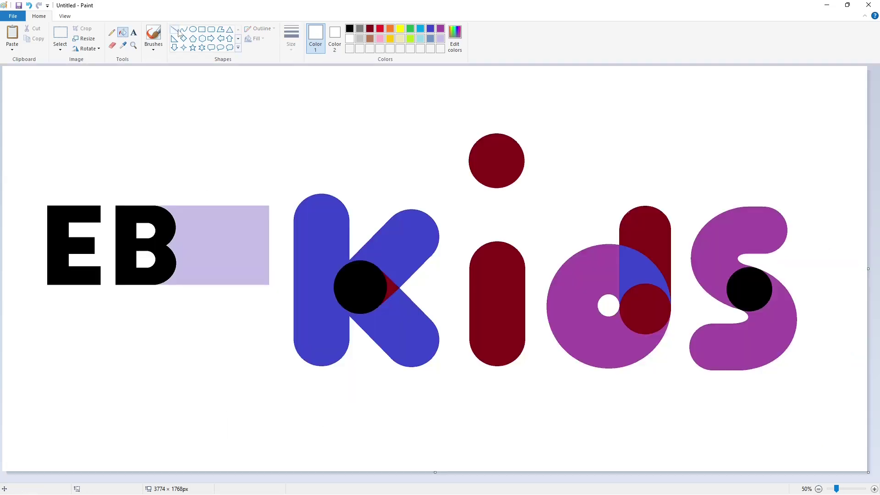
click(183, 29)
click(291, 40)
click(307, 86)
click(350, 28)
mouse_move(235, 206)
mouse_down()
mouse_move(187, 227)
mouse_move(211, 199)
mouse_move(191, 198)
mouse_move(212, 255)
mouse_up()
mouse_move(200, 242)
mouse_down()
mouse_move(190, 237)
mouse_move(192, 247)
mouse_up()
click(192, 247)
Draw a short vertical line for the S's upper terminal and a black curve for its upper inner contour
click(174, 30)
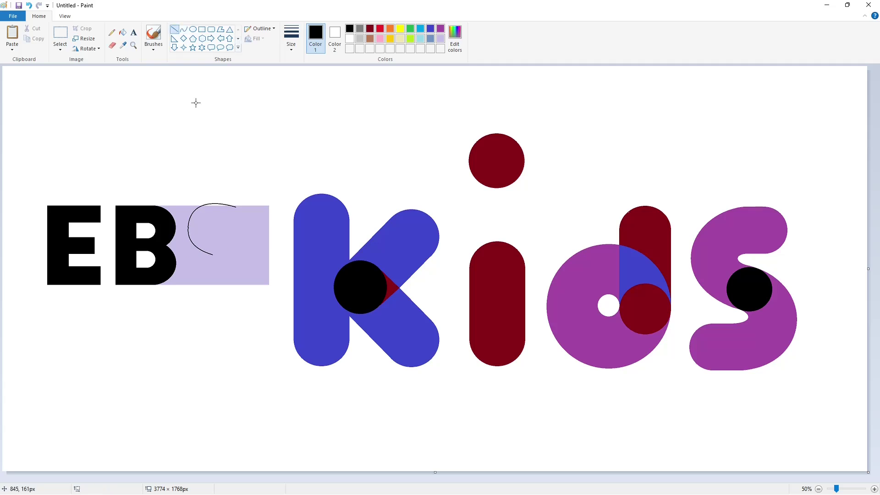
mouse_move(237, 206)
mouse_down()
mouse_move(236, 224)
mouse_move(204, 228)
mouse_move(212, 235)
mouse_move(213, 216)
mouse_up()
click(183, 29)
drag(212, 216, 199, 225)
Draw the black curves that form the inner and outer contours of the S's lower half
mouse_move(214, 255)
mouse_down()
mouse_move(189, 266)
mouse_move(220, 257)
mouse_move(224, 276)
mouse_move(249, 262)
mouse_move(190, 265)
mouse_move(226, 259)
mouse_move(223, 274)
mouse_up()
key(ctrl+z)
mouse_move(212, 234)
mouse_down()
mouse_move(239, 263)
mouse_move(230, 240)
mouse_up()
mouse_move(235, 251)
mouse_down()
mouse_move(242, 244)
mouse_move(189, 282)
mouse_move(232, 289)
mouse_move(225, 289)
mouse_up()
click(282, 249)
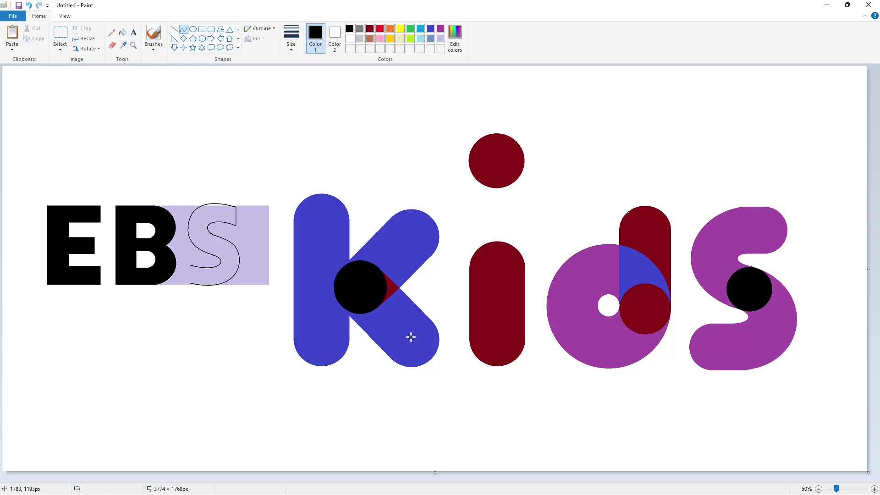
Close the S's lower terminal with a vertical black line and fill the letter with black
click(874, 489)
click(174, 29)
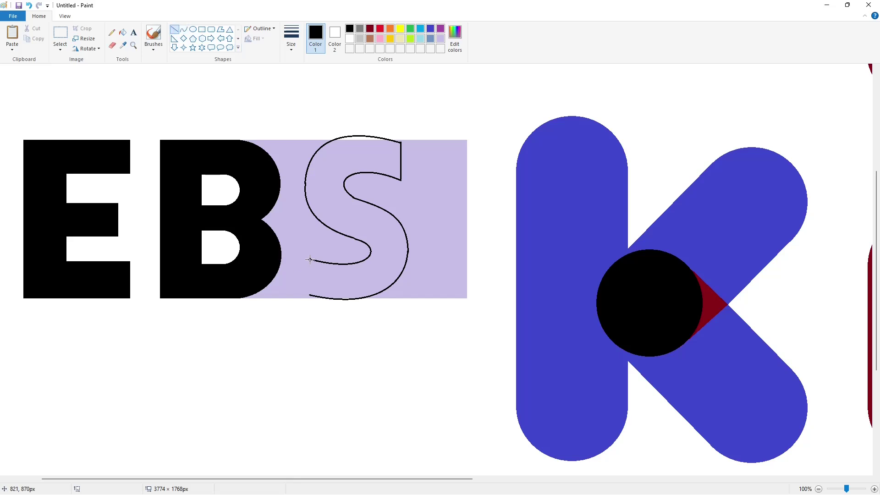
drag(310, 259, 320, 294)
click(123, 32)
click(349, 39)
click(348, 146)
click(351, 30)
click(346, 147)
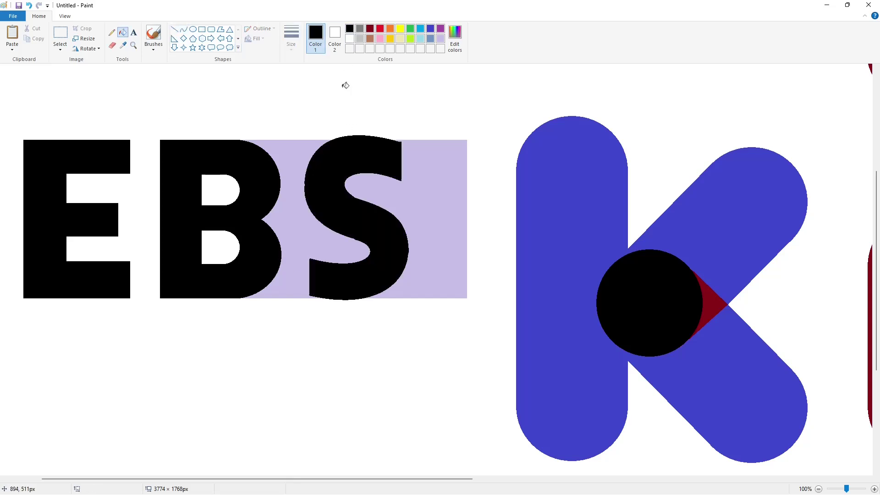
Fill the remaining lavender background on both sides of the S with white
click(350, 39)
click(295, 211)
click(425, 220)
Smooth the outer and inner edges of the black S with short black and white lines
click(174, 29)
click(350, 29)
drag(305, 182, 305, 188)
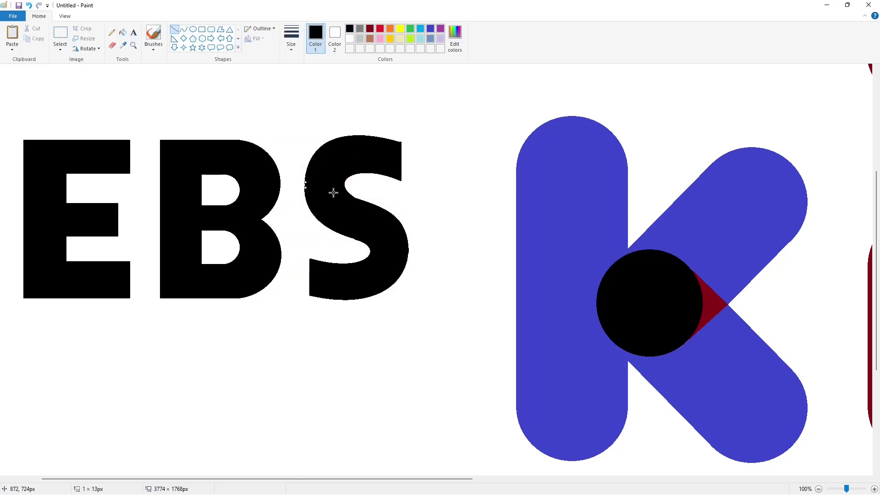
click(333, 193)
click(350, 38)
drag(410, 235, 410, 268)
click(443, 256)
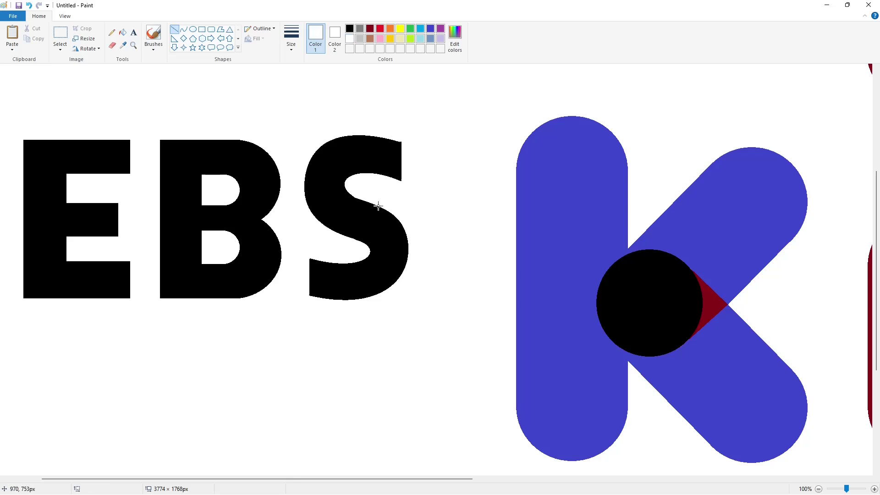
click(350, 29)
drag(349, 193, 367, 205)
click(419, 208)
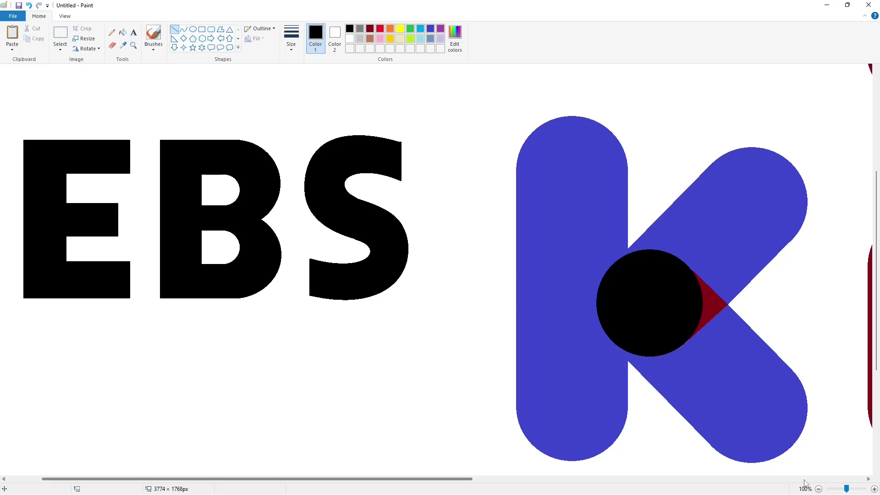
Fill the K's stem and arms with orange
scroll(709, 419, down, 1)
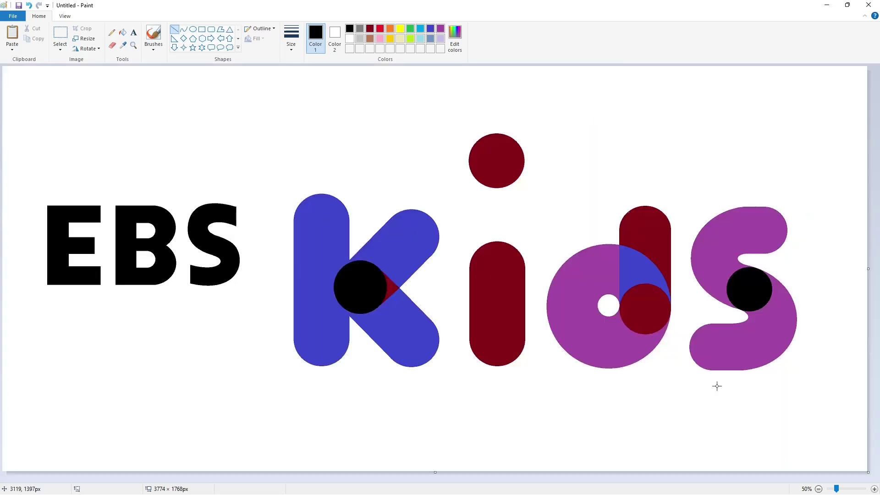
click(390, 28)
click(123, 32)
click(343, 244)
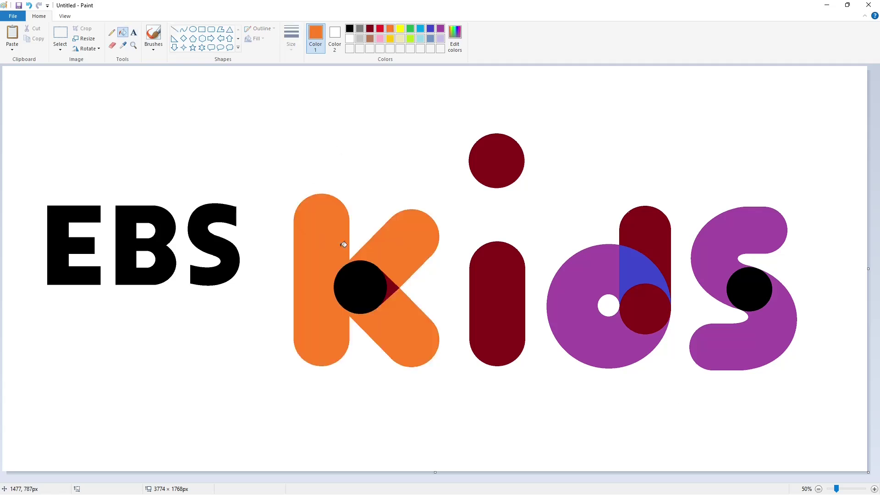
Fill the black circle on the K with a custom red and mix a slightly different shade of it
click(454, 36)
click(445, 191)
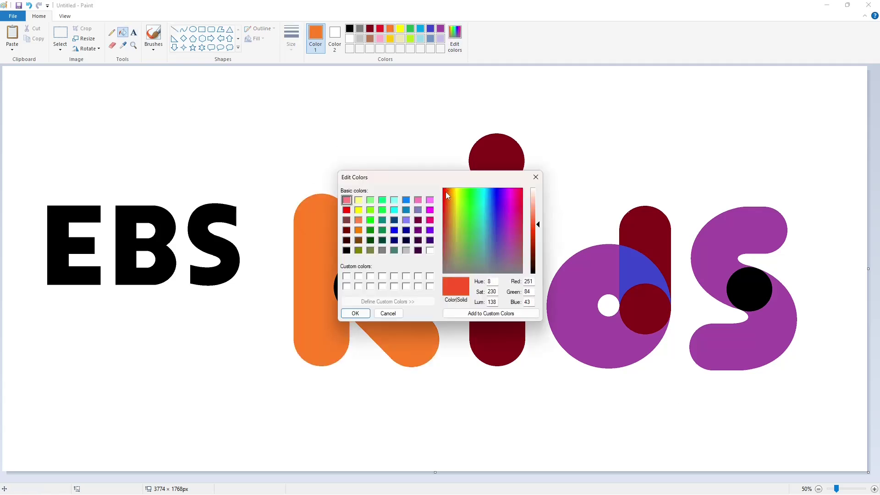
click(537, 228)
click(362, 312)
click(356, 288)
click(454, 36)
click(534, 229)
click(355, 313)
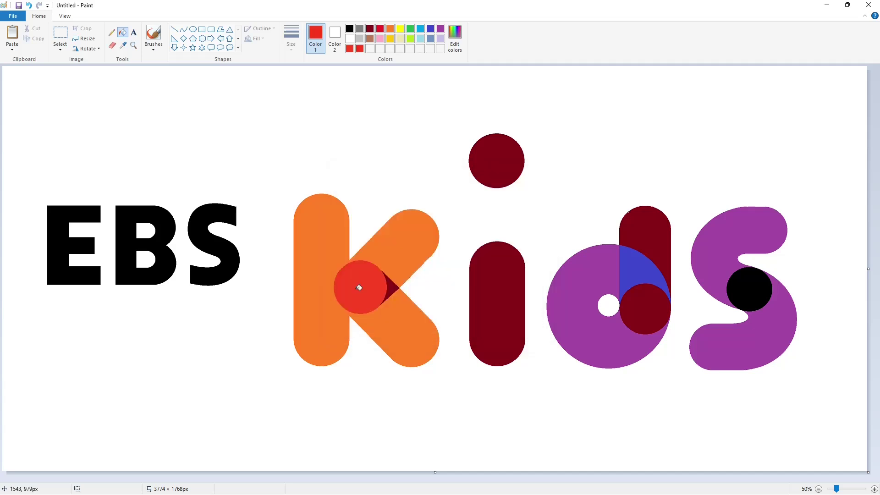
Fill the small dark red wedge beside the K's circle with a lighter custom red
click(454, 35)
click(532, 218)
click(355, 313)
click(393, 286)
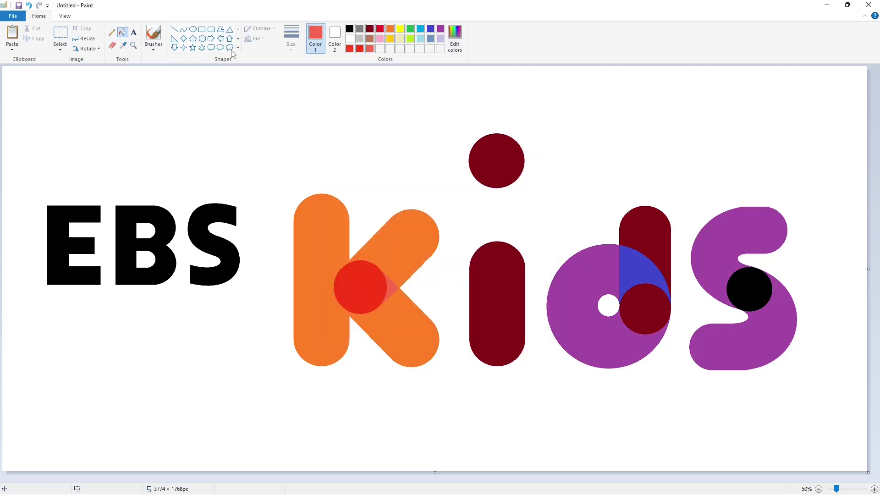
Sample the red of the K's circle, darken it and refill the circle with the darker shade
click(122, 45)
click(360, 287)
click(454, 35)
click(537, 232)
click(355, 313)
click(362, 287)
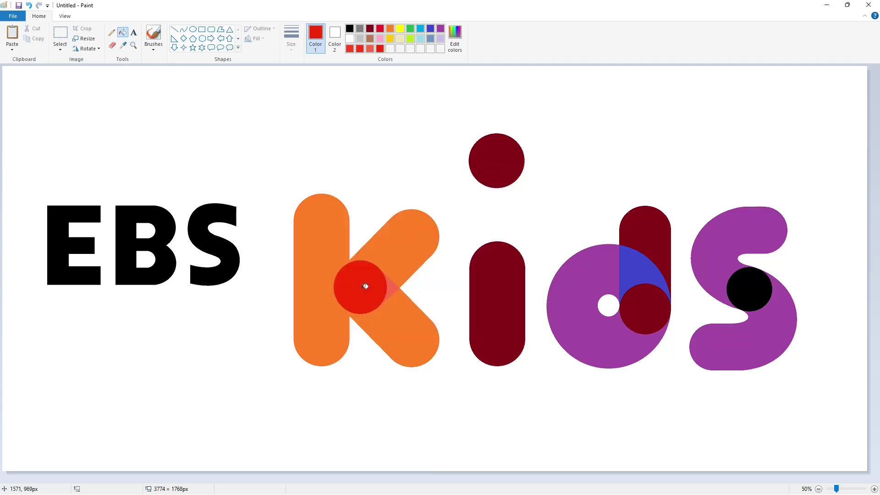
Fill the dot and stem of the i with a custom lime green
click(410, 38)
click(455, 36)
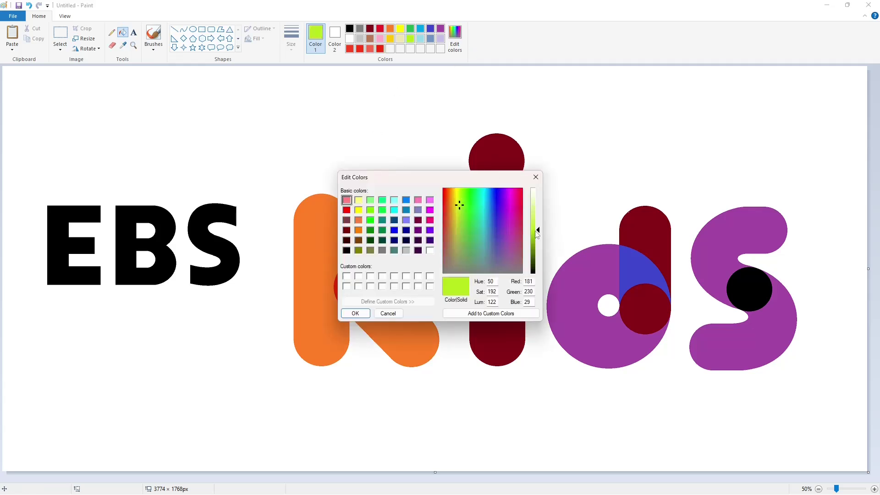
click(355, 313)
click(497, 160)
click(488, 279)
Fill the small circle in the d with a custom dark blue of RGB 4, 74, 179
click(420, 28)
click(455, 36)
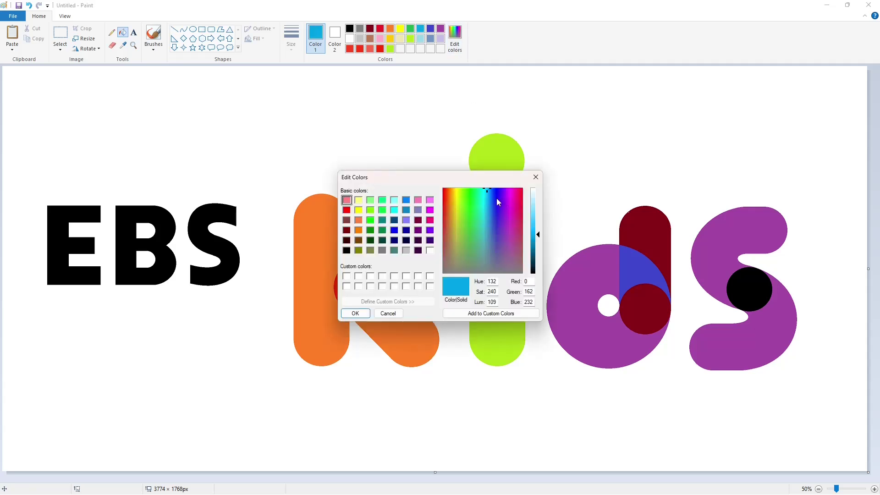
click(491, 193)
click(537, 245)
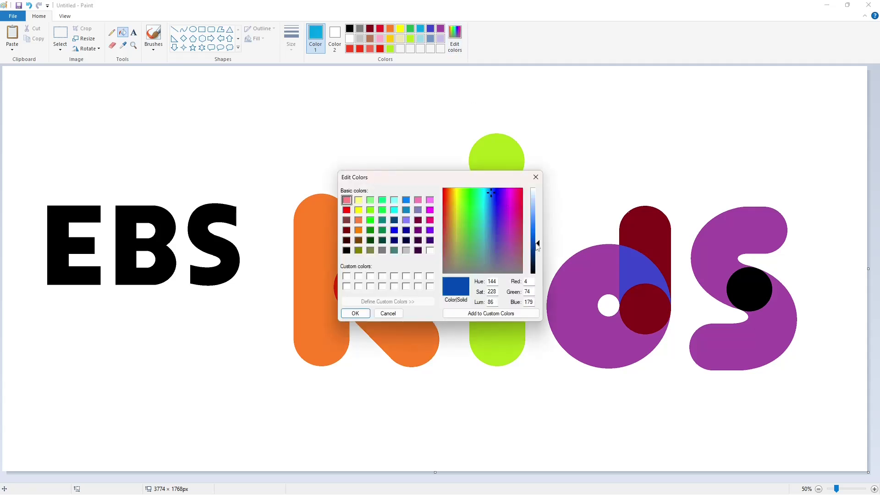
click(355, 313)
click(632, 304)
Fill the d's round bowl and upper stem with a lighter custom blue of RGB 51, 131, 251
click(455, 36)
click(537, 224)
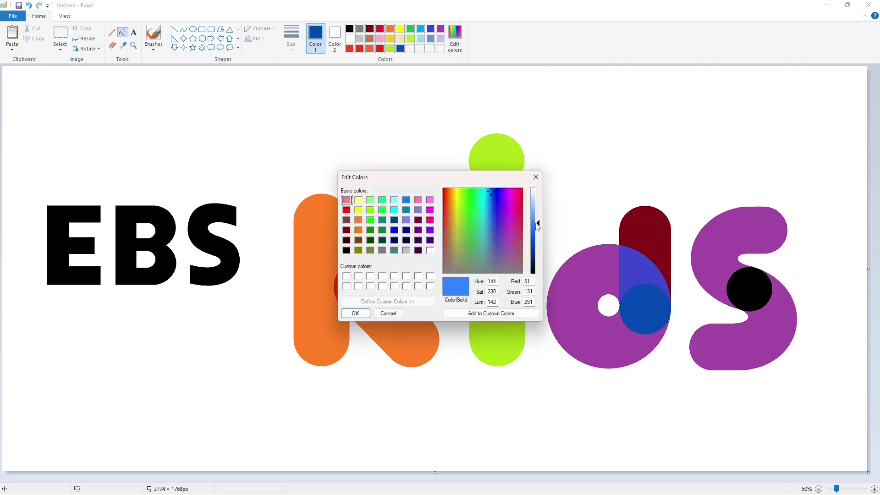
key(Return)
click(600, 330)
click(650, 229)
Fill the overlap of the d's bowl and stem with a muted purplish blue and refill it in a darker shade
click(454, 36)
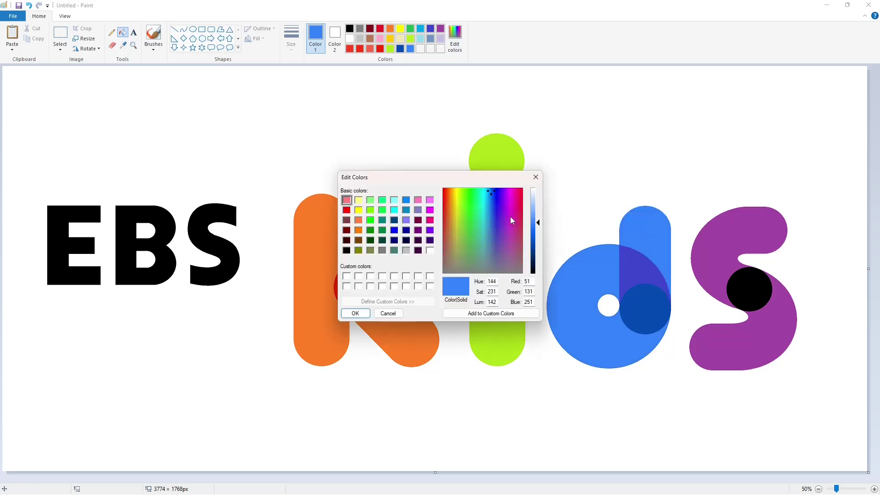
drag(492, 216, 493, 220)
click(355, 313)
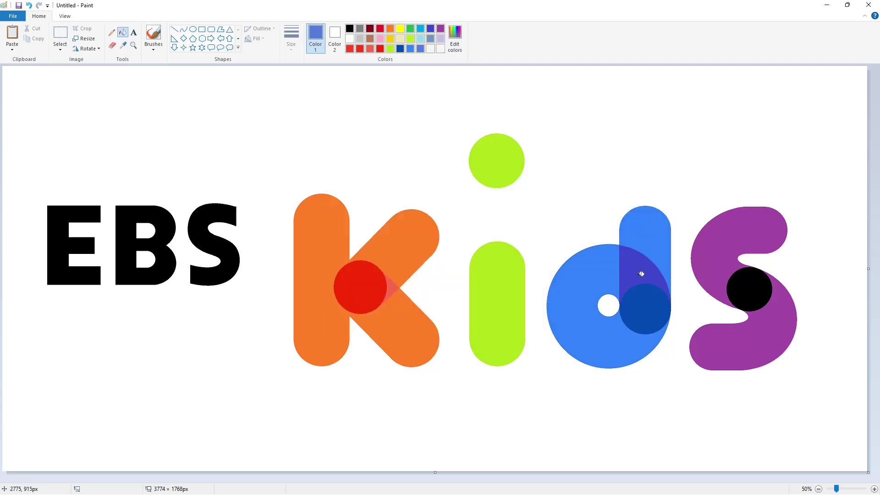
click(640, 273)
click(455, 38)
click(537, 228)
click(356, 316)
click(623, 256)
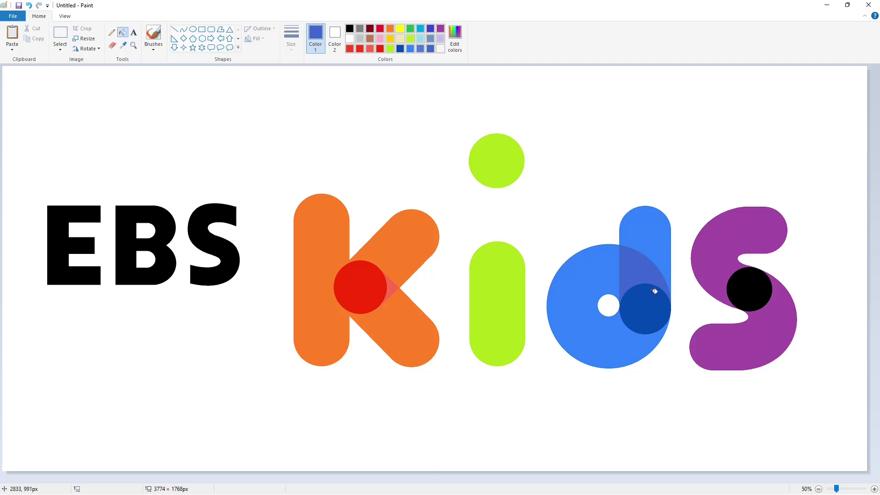
Darken the dark blue of the d's circle to navy and fill the letters E, B and S with it
click(454, 36)
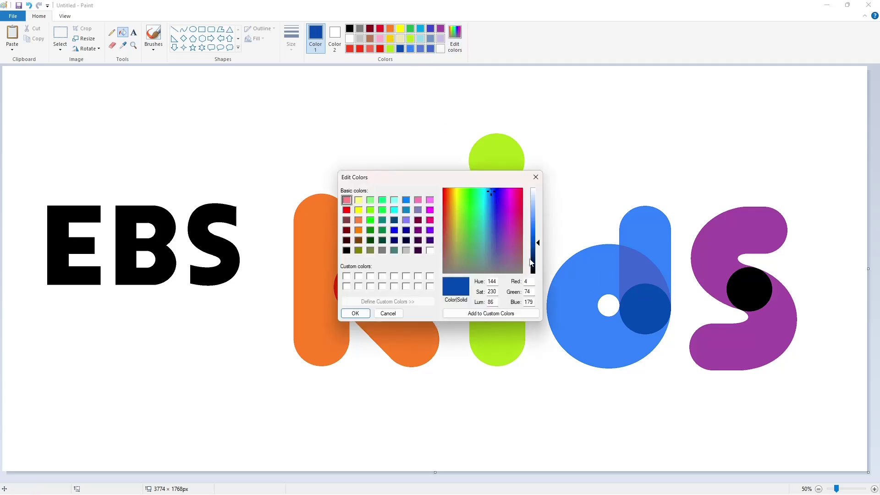
click(535, 259)
click(356, 313)
click(97, 214)
click(129, 215)
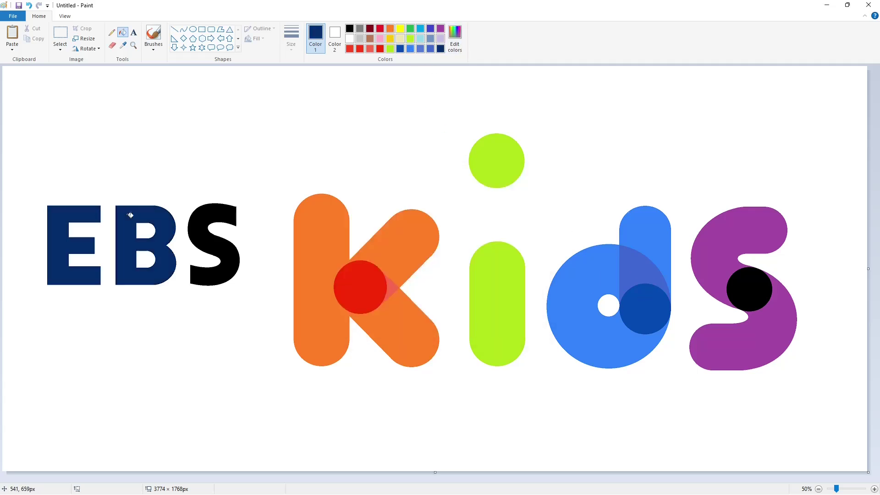
click(201, 227)
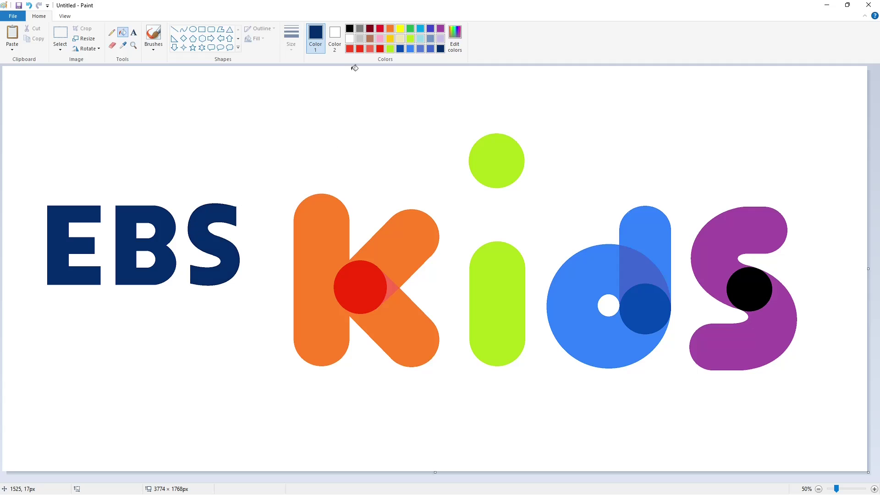
Fill both halves of the final s with the K's orange and its black circle with the K circle's red
click(126, 46)
click(335, 225)
click(710, 263)
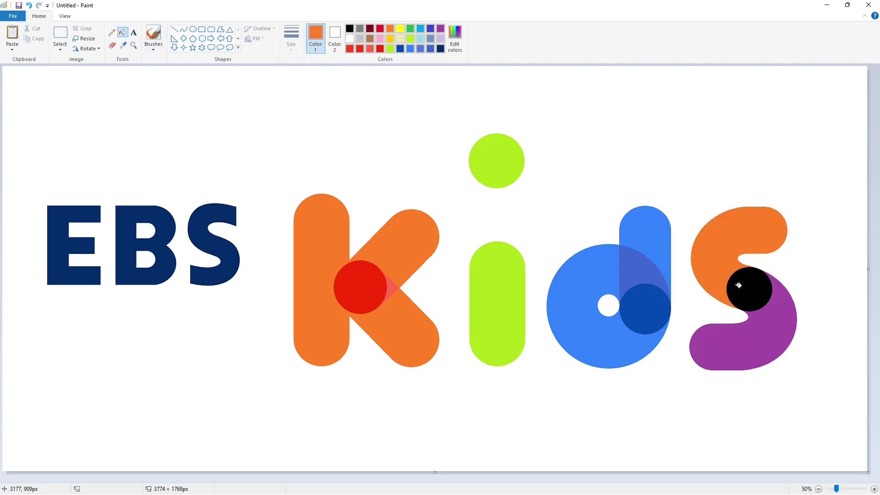
click(774, 309)
click(122, 45)
click(360, 287)
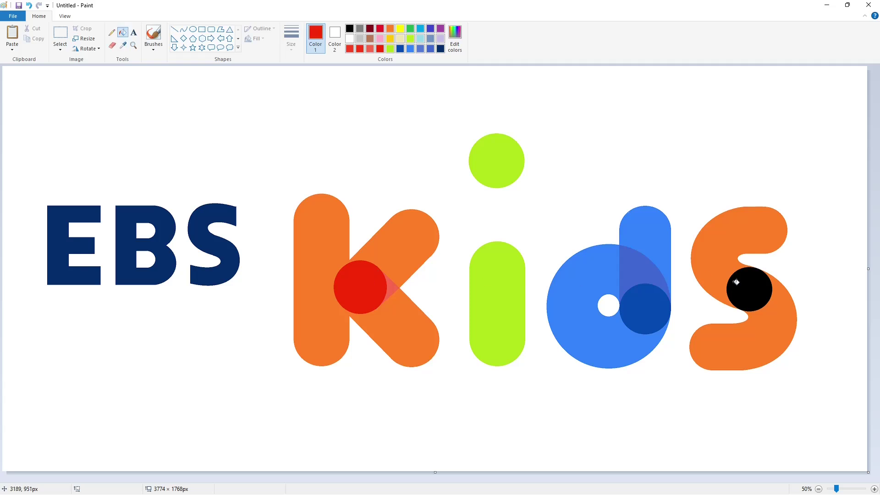
click(748, 286)
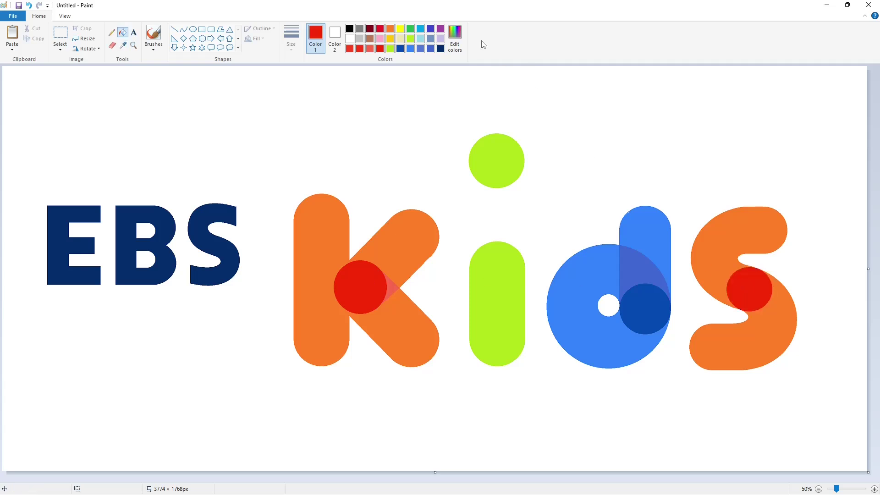